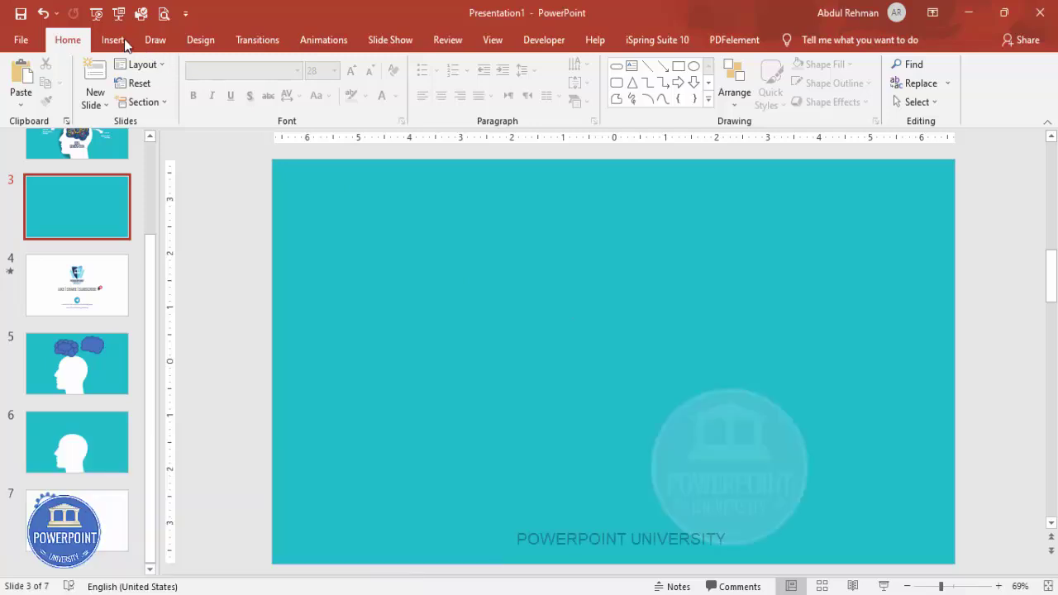
With blank teal slide 3 on screen, switch to the Insert ribbon
{"action": "left_click", "coordinate": [122, 40]}
Search online pictures for 'side face silhoutte'
{"action": "left_click", "coordinate": [119, 110]}
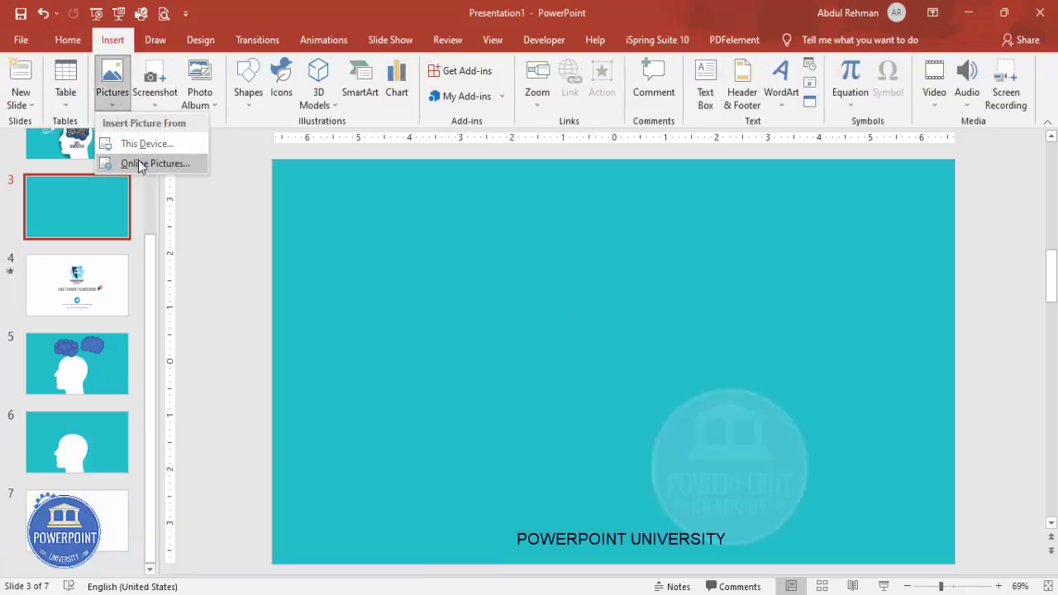
{"action": "left_click", "coordinate": [142, 162]}
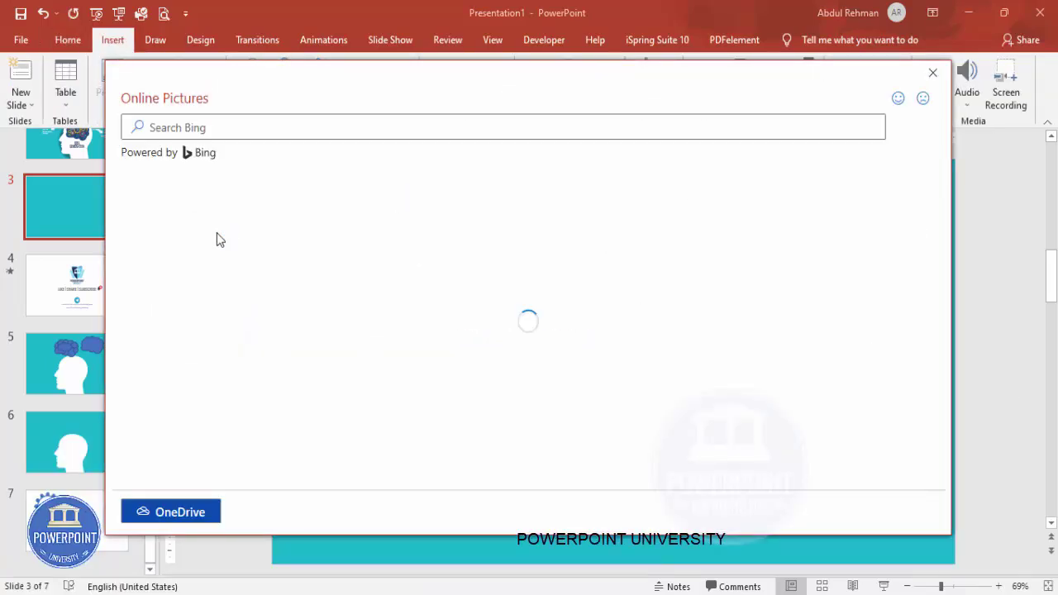
{"action": "left_click", "coordinate": [202, 136]}
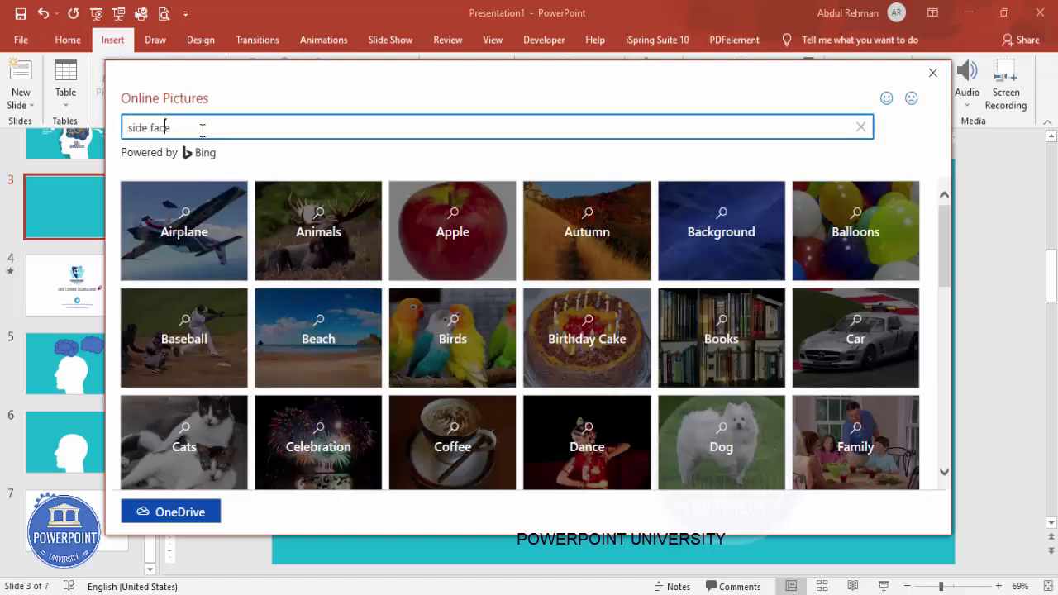
{"action": "type", "text": "side face silhoutte"}
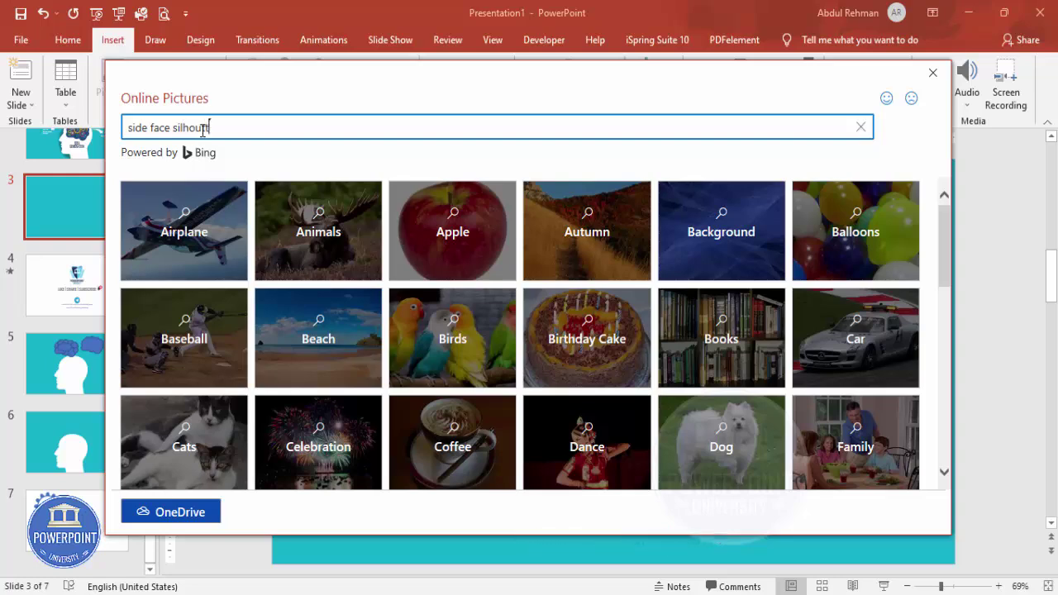
{"action": "key", "text": "Return"}
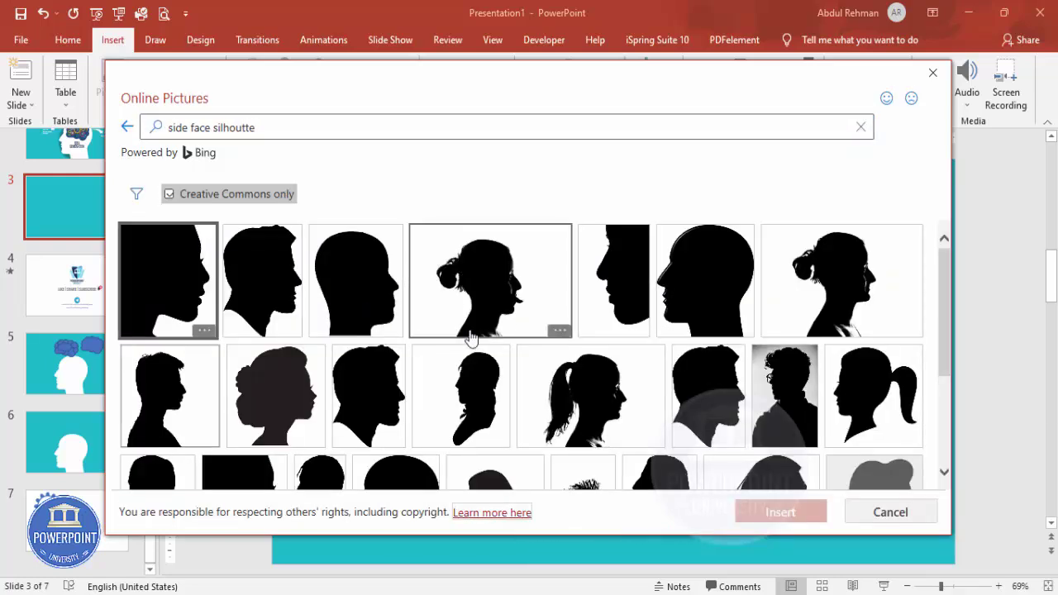
Insert the bald side-profile head silhouette from the search results onto slide 3
{"action": "scroll", "coordinate": [438, 328], "scroll_direction": "down", "scroll_amount": 2}
{"action": "scroll", "coordinate": [427, 362], "scroll_direction": "down", "scroll_amount": 1}
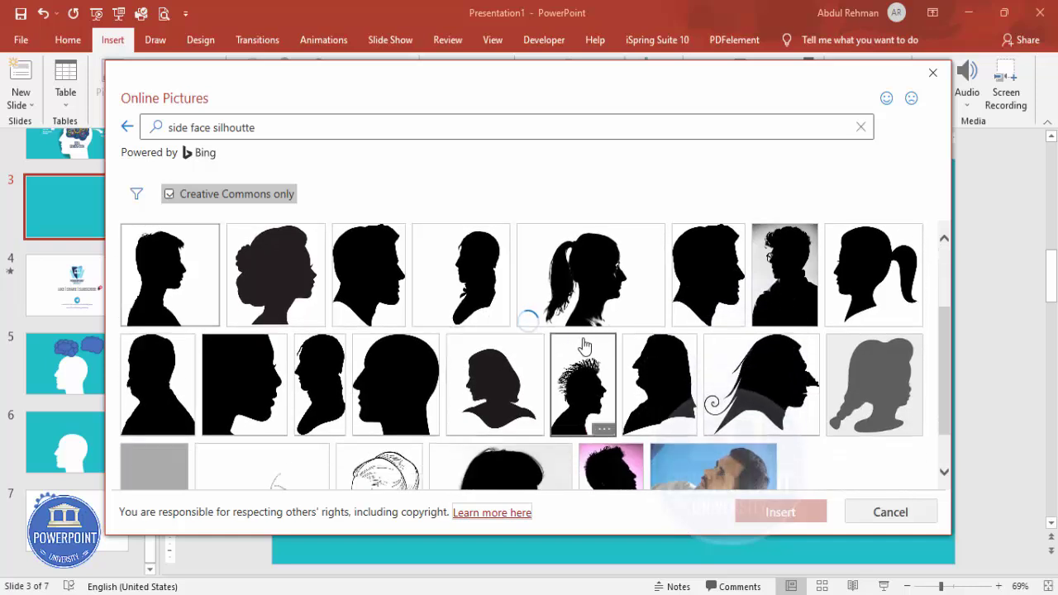
{"action": "scroll", "coordinate": [661, 363], "scroll_direction": "up", "scroll_amount": 1}
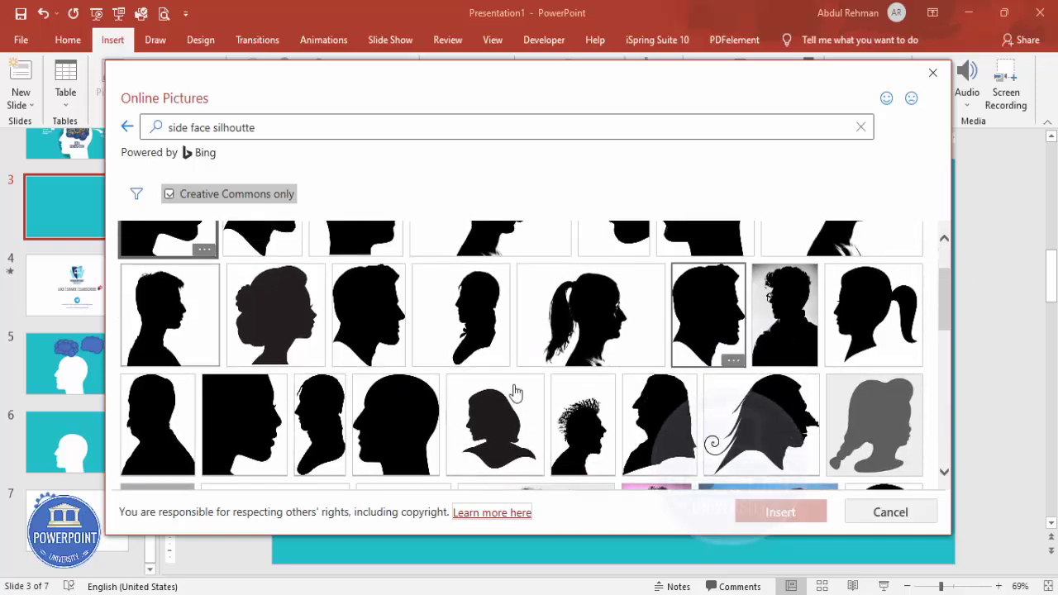
{"action": "left_click", "coordinate": [418, 419]}
{"action": "left_click", "coordinate": [785, 512]}
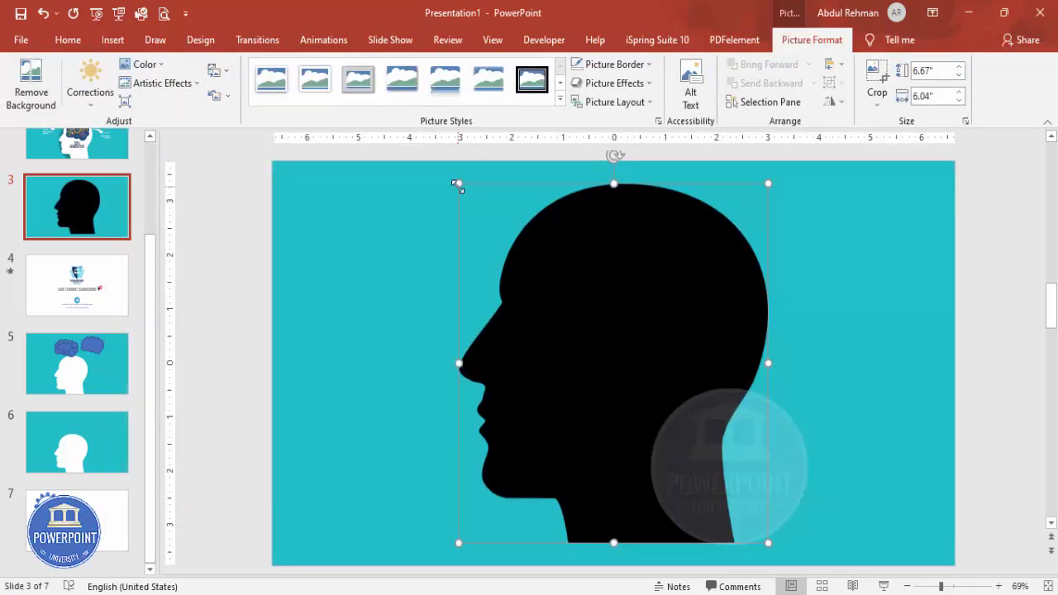
Resize the head to 5.31 x 4.81 inches, rest it on the bottom edge, and centre it horizontally
{"action": "left_click_drag", "start_coordinate": [456, 183], "coordinate": [521, 319]}
{"action": "left_click_drag", "start_coordinate": [607, 362], "coordinate": [571, 386]}
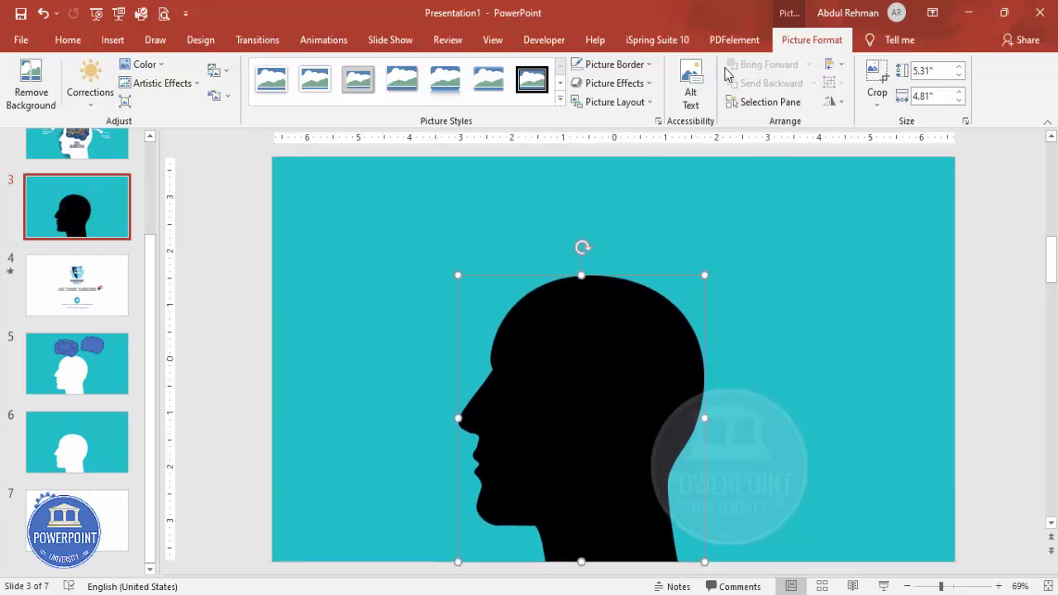
{"action": "left_click", "coordinate": [833, 66]}
{"action": "left_click", "coordinate": [866, 104]}
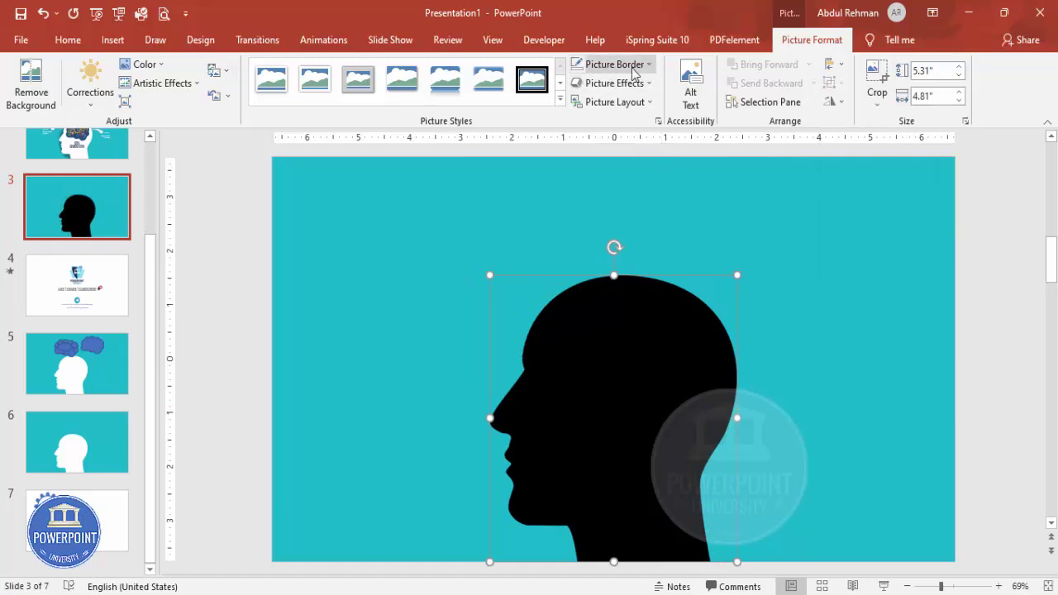
{"action": "right_click", "coordinate": [616, 366]}
Whiten the head silhouette by setting its picture brightness to 100%
{"action": "left_click", "coordinate": [696, 330]}
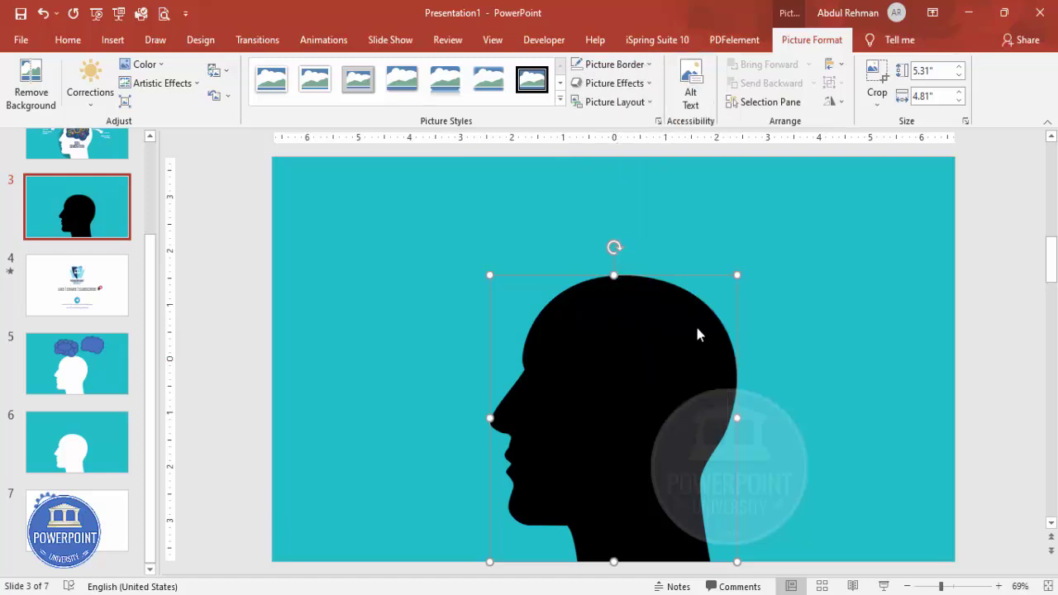
{"action": "left_click", "coordinate": [953, 180]}
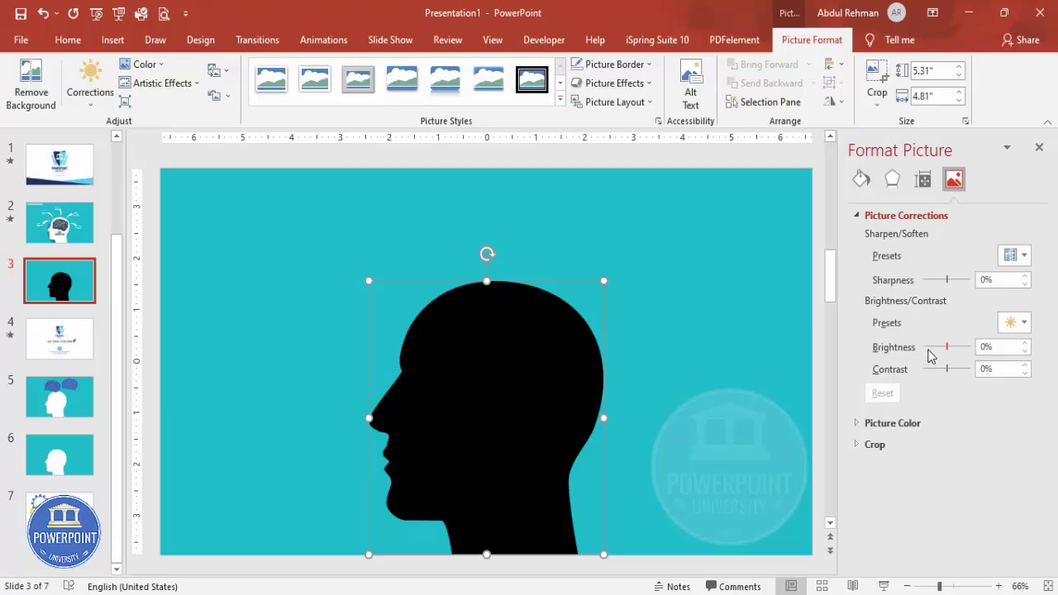
{"action": "left_click_drag", "start_coordinate": [947, 347], "coordinate": [995, 346]}
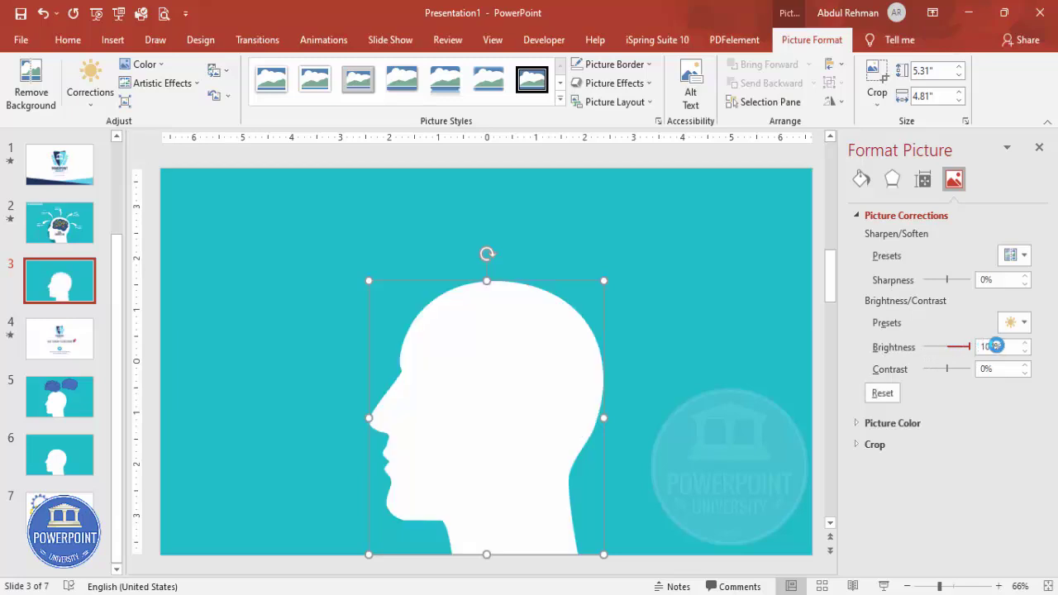
{"action": "left_click", "coordinate": [739, 334]}
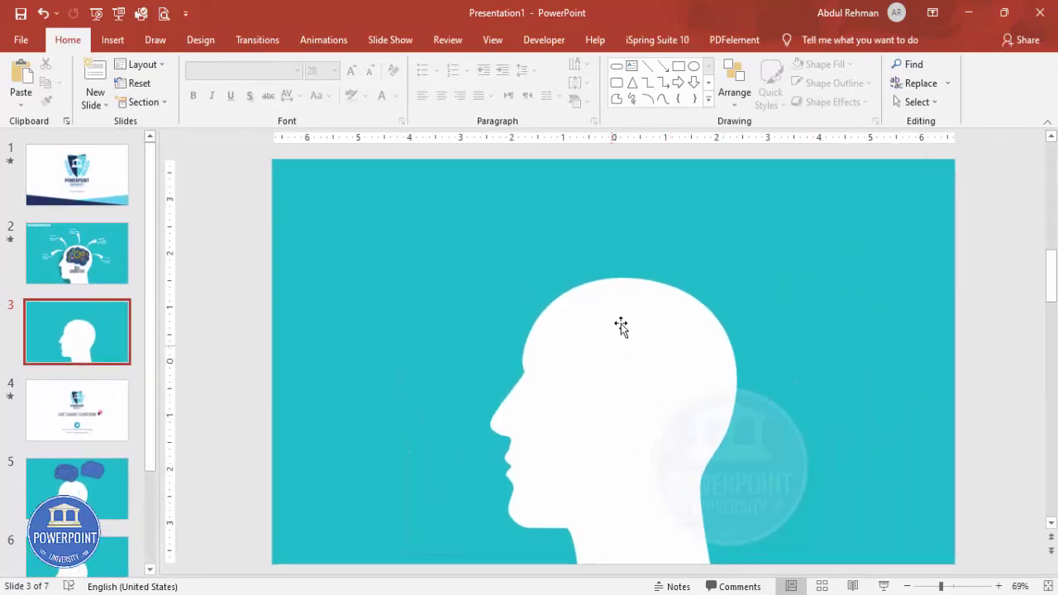
Draw a blue oval over the top of the head and shrink a copy near the brain's centre
{"action": "left_click", "coordinate": [112, 40]}
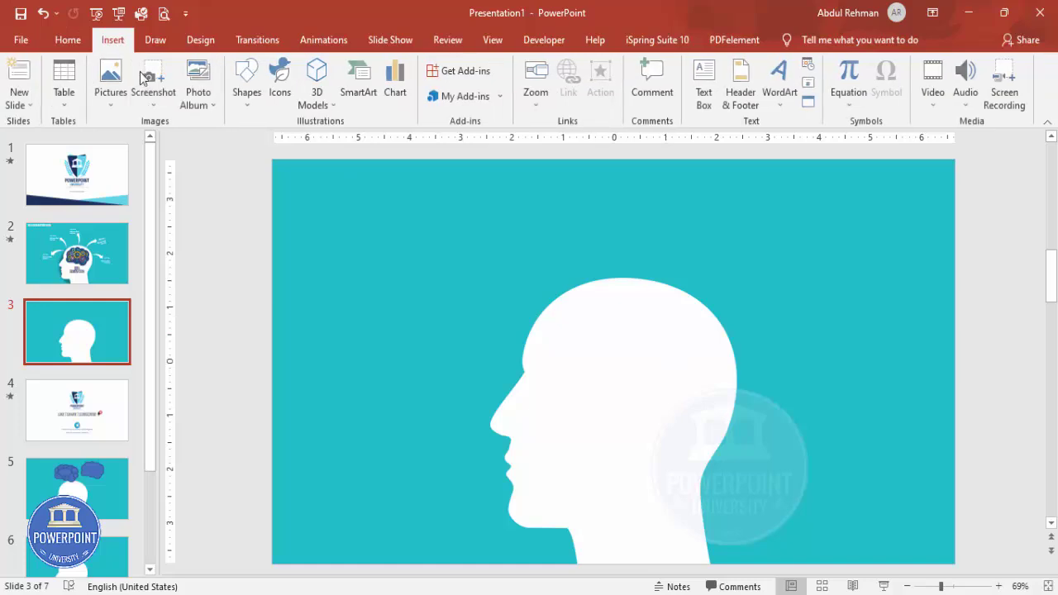
{"action": "left_click", "coordinate": [248, 83]}
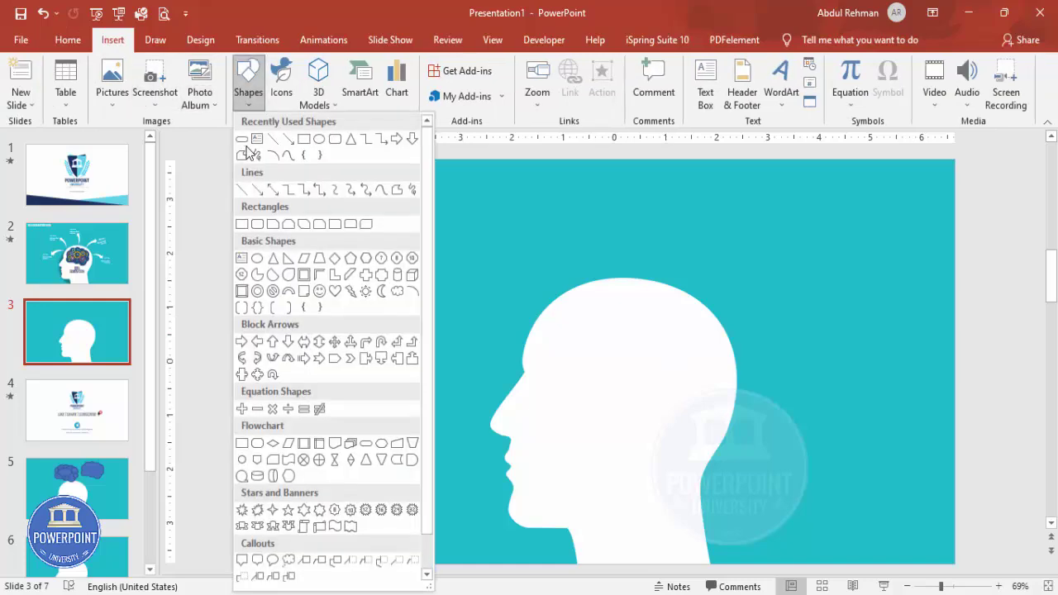
{"action": "left_click", "coordinate": [256, 258]}
{"action": "mouse_move", "coordinate": [475, 192]}
{"action": "left_mouse_down"}
{"action": "mouse_move", "coordinate": [518, 229]}
{"action": "mouse_move", "coordinate": [584, 330]}
{"action": "mouse_move", "coordinate": [578, 322]}
{"action": "mouse_move", "coordinate": [578, 337]}
{"action": "mouse_move", "coordinate": [601, 348]}
{"action": "mouse_move", "coordinate": [618, 317]}
{"action": "mouse_move", "coordinate": [607, 329]}
{"action": "mouse_move", "coordinate": [625, 321]}
{"action": "mouse_move", "coordinate": [685, 339]}
{"action": "mouse_move", "coordinate": [669, 354]}
{"action": "mouse_move", "coordinate": [678, 371]}
{"action": "mouse_move", "coordinate": [652, 352]}
{"action": "mouse_move", "coordinate": [671, 373]}
{"action": "mouse_move", "coordinate": [636, 433]}
{"action": "mouse_move", "coordinate": [637, 382]}
{"action": "mouse_move", "coordinate": [641, 390]}
{"action": "mouse_move", "coordinate": [603, 389]}
{"action": "left_mouse_up"}
{"action": "key", "text": "ctrl+z"}
{"action": "left_click_drag", "start_coordinate": [573, 352], "coordinate": [616, 371]}
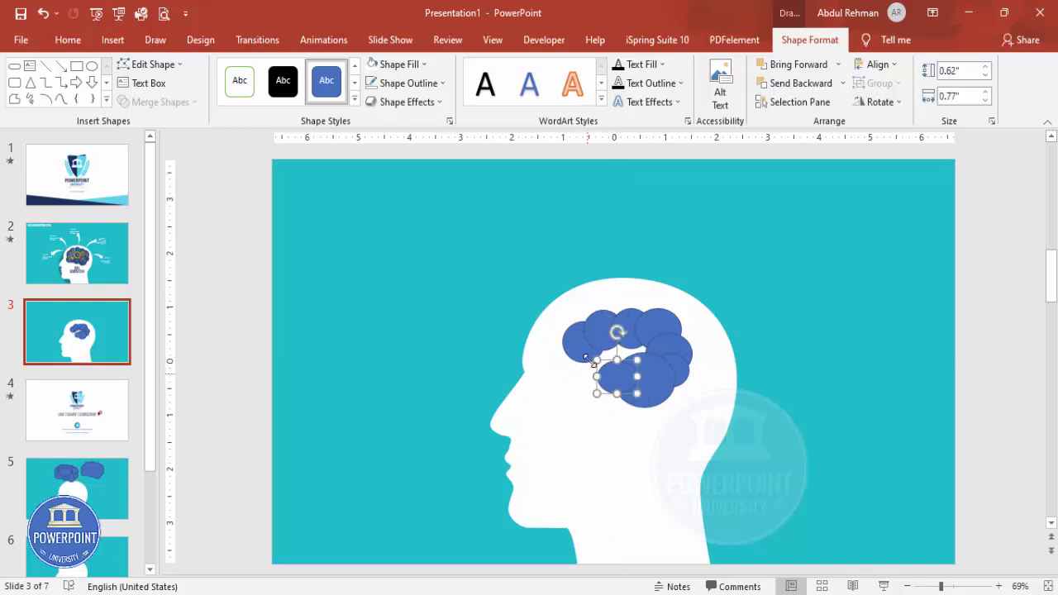
Draw another small blue shape over the brain area
{"action": "left_click", "coordinate": [113, 40]}
{"action": "left_click", "coordinate": [248, 82]}
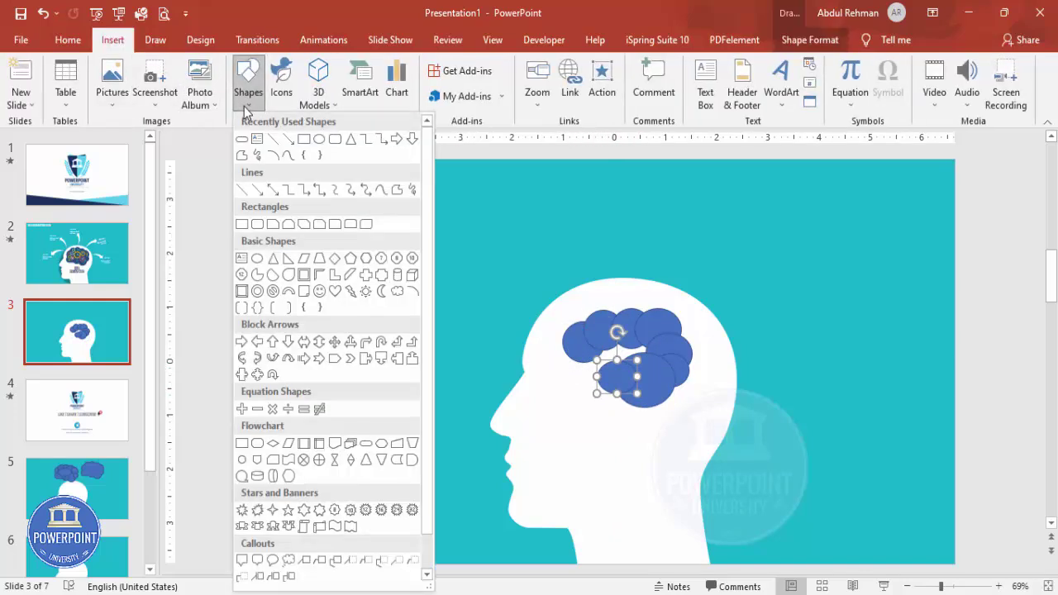
{"action": "left_click", "coordinate": [242, 224]}
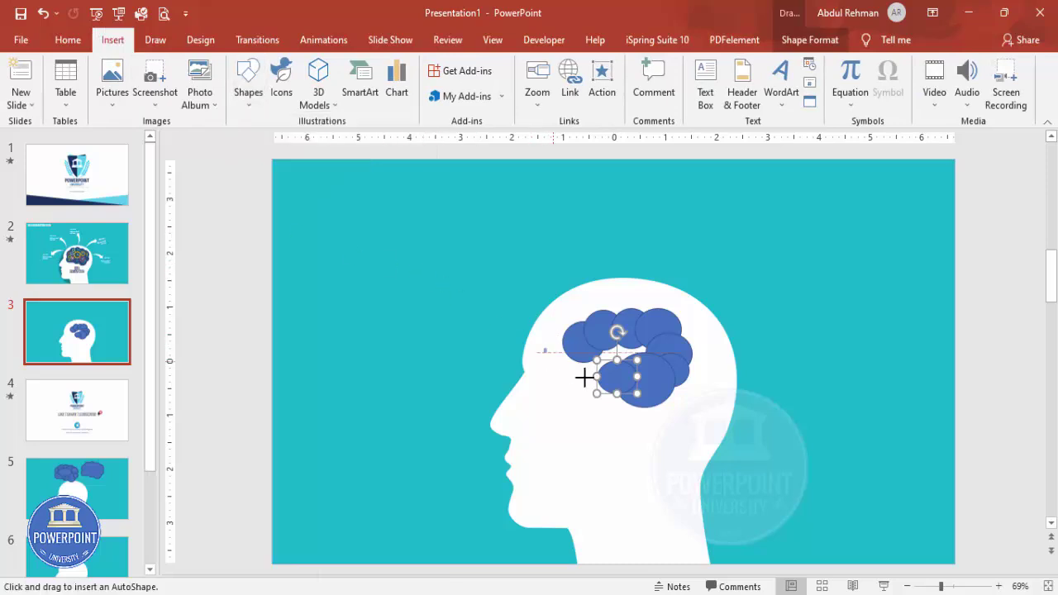
{"action": "mouse_move", "coordinate": [543, 347]}
{"action": "left_mouse_down"}
{"action": "mouse_move", "coordinate": [614, 397]}
{"action": "mouse_move", "coordinate": [579, 382]}
{"action": "mouse_move", "coordinate": [586, 362]}
{"action": "left_mouse_up"}
Nudge the top oval into place and union all the brain ovals into one shape
{"action": "left_click", "coordinate": [784, 331]}
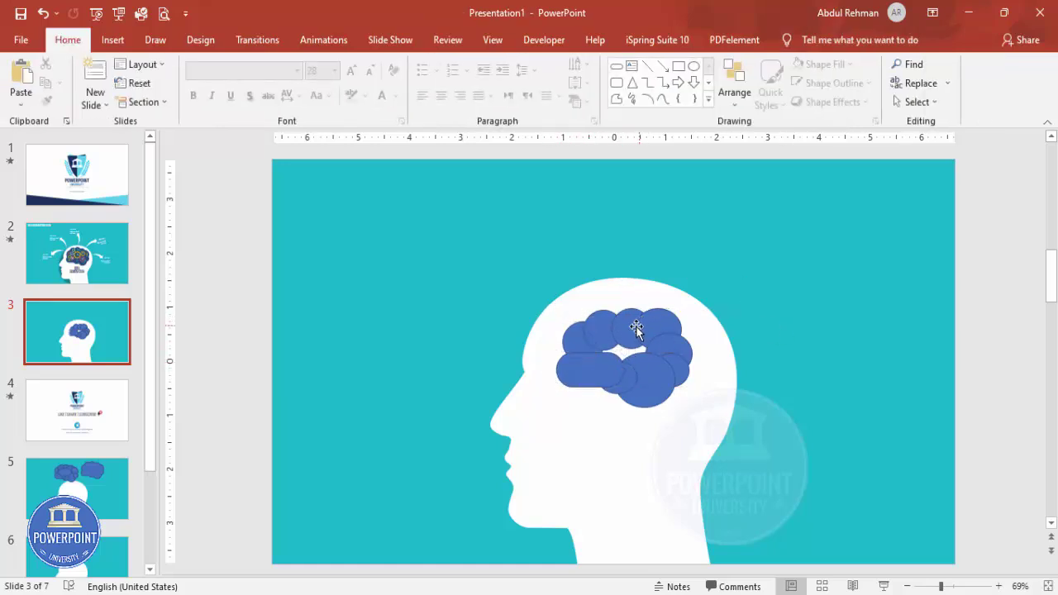
{"action": "left_click", "coordinate": [637, 334]}
{"action": "left_click_drag", "start_coordinate": [632, 335], "coordinate": [586, 351]}
{"action": "left_click_drag", "start_coordinate": [785, 456], "coordinate": [539, 278]}
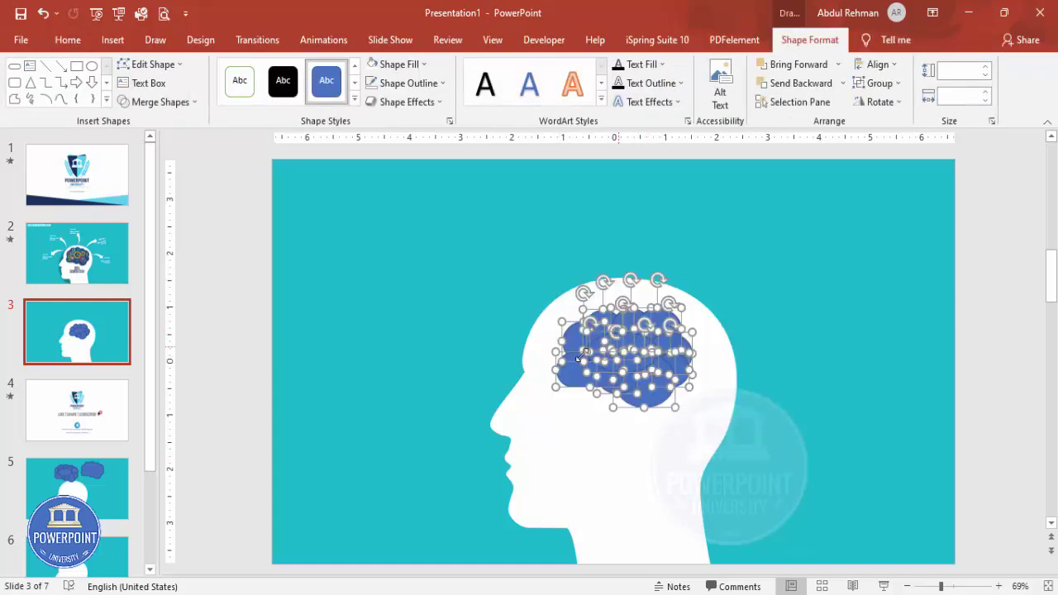
{"action": "left_click", "coordinate": [165, 101]}
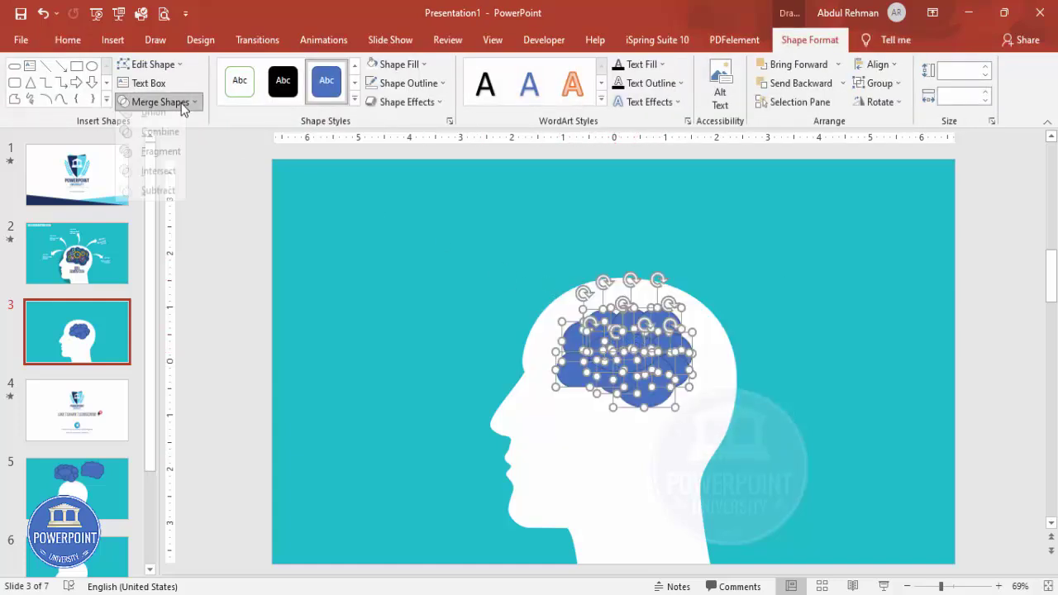
{"action": "left_click", "coordinate": [153, 122]}
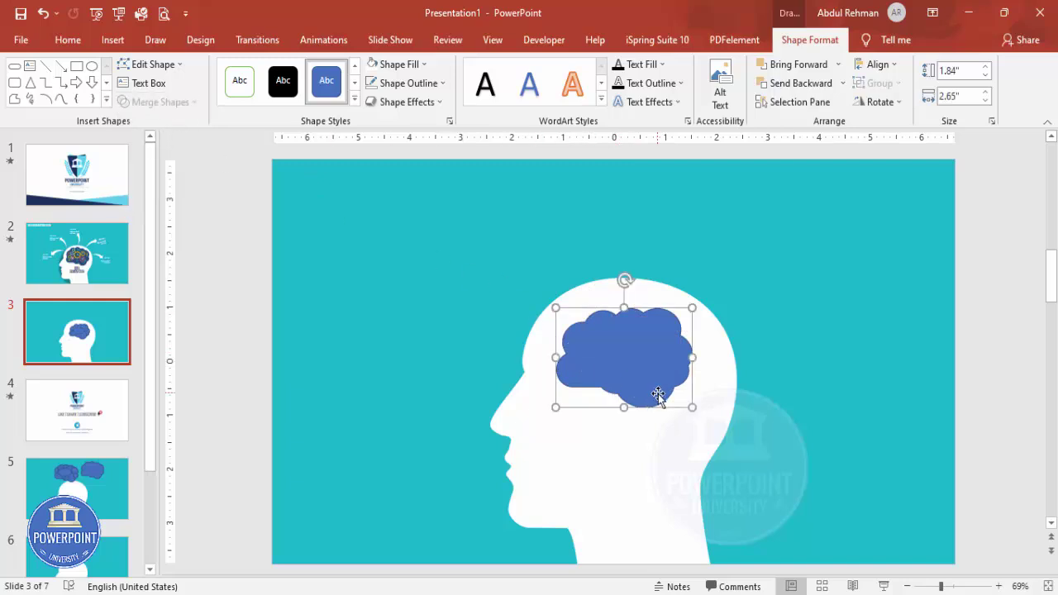
Enlarge the merged brain to 2.26 by 3.29 inches, keeping it inside the head
{"action": "mouse_move", "coordinate": [691, 406]}
{"action": "left_mouse_down"}
{"action": "mouse_move", "coordinate": [713, 421]}
{"action": "mouse_move", "coordinate": [689, 408]}
{"action": "left_mouse_up"}
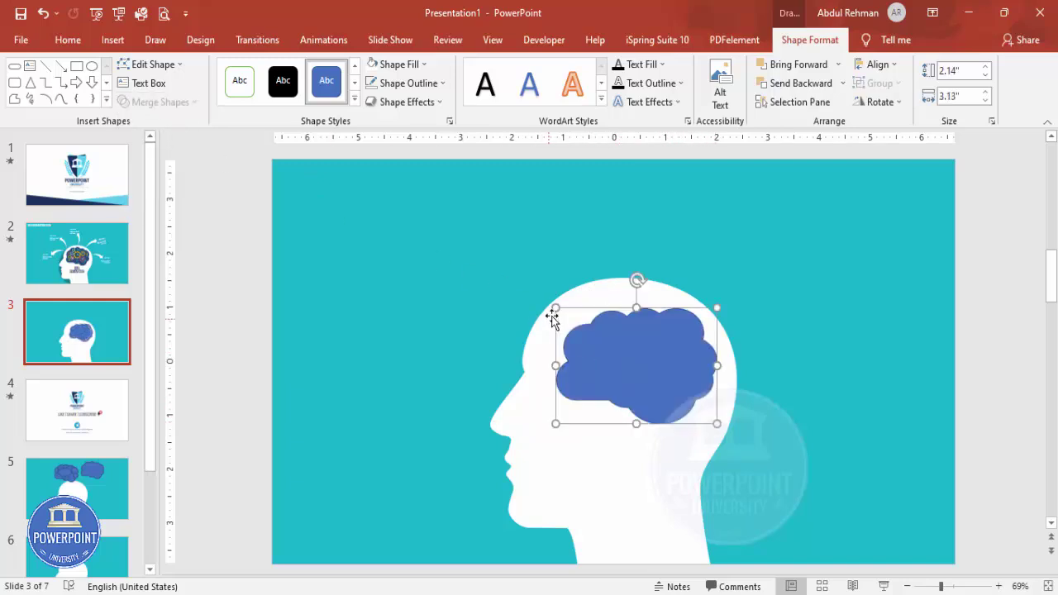
{"action": "left_click_drag", "start_coordinate": [550, 302], "coordinate": [546, 299]}
{"action": "left_click_drag", "start_coordinate": [627, 335], "coordinate": [627, 340]}
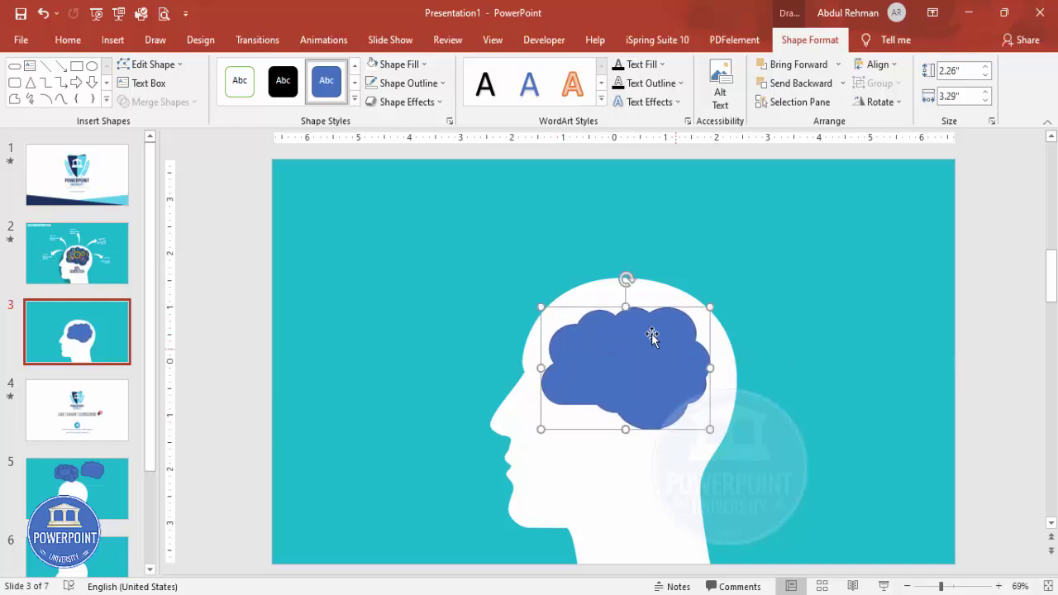
Give the brain no outline and a dark navy fill, and nudge it slightly up
{"action": "left_click", "coordinate": [442, 83]}
{"action": "left_click", "coordinate": [405, 260]}
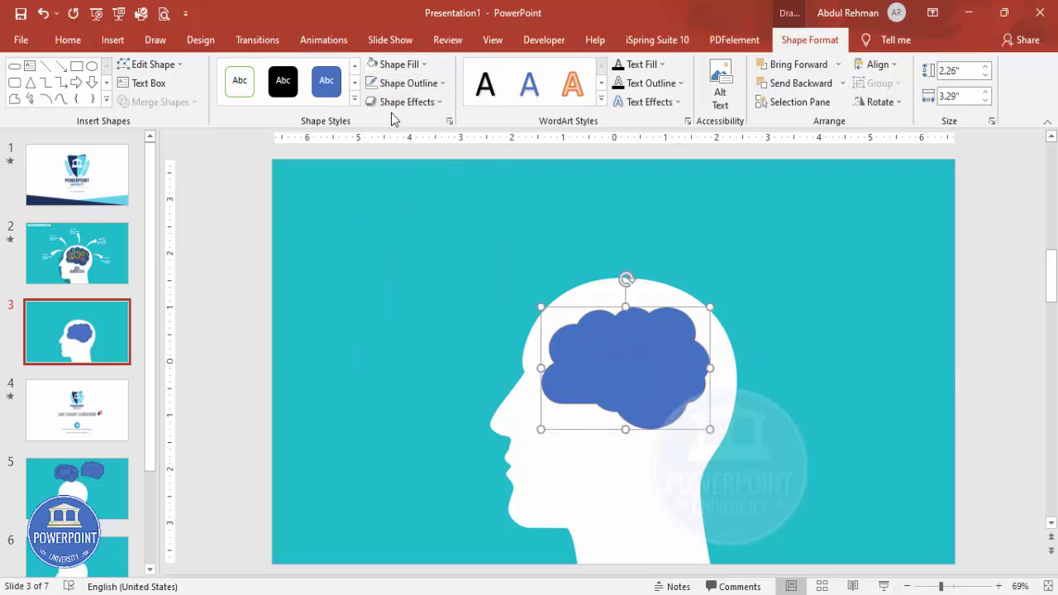
{"action": "left_click", "coordinate": [389, 64]}
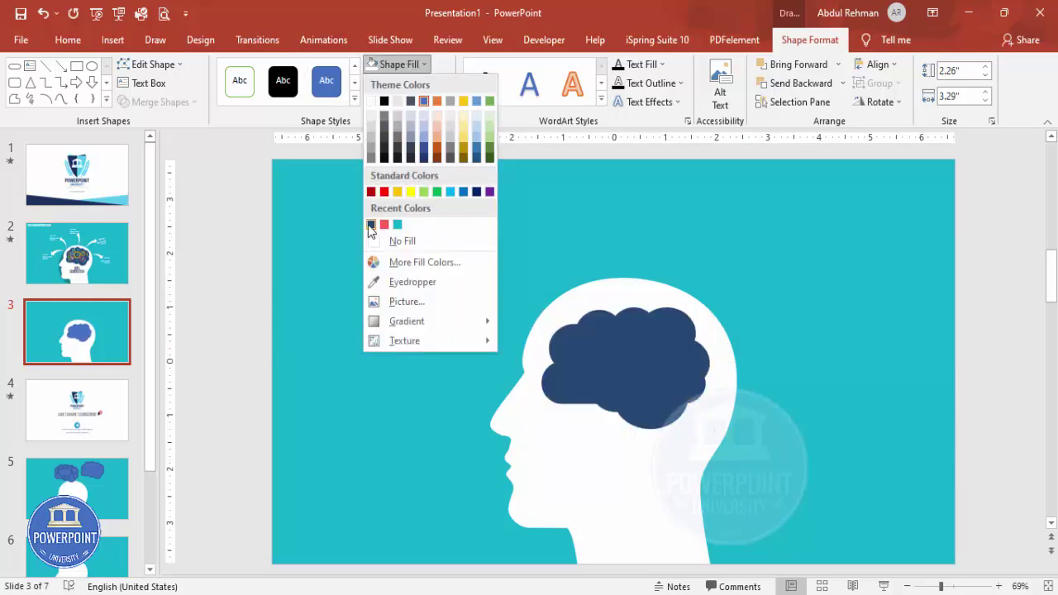
{"action": "left_click", "coordinate": [370, 225]}
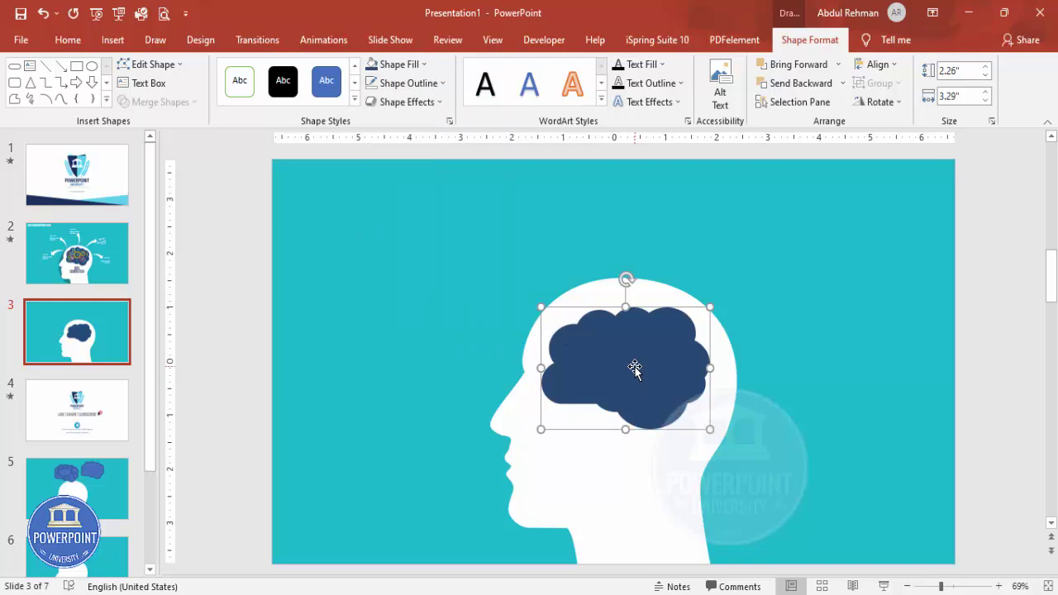
{"action": "left_click_drag", "start_coordinate": [635, 369], "coordinate": [634, 367]}
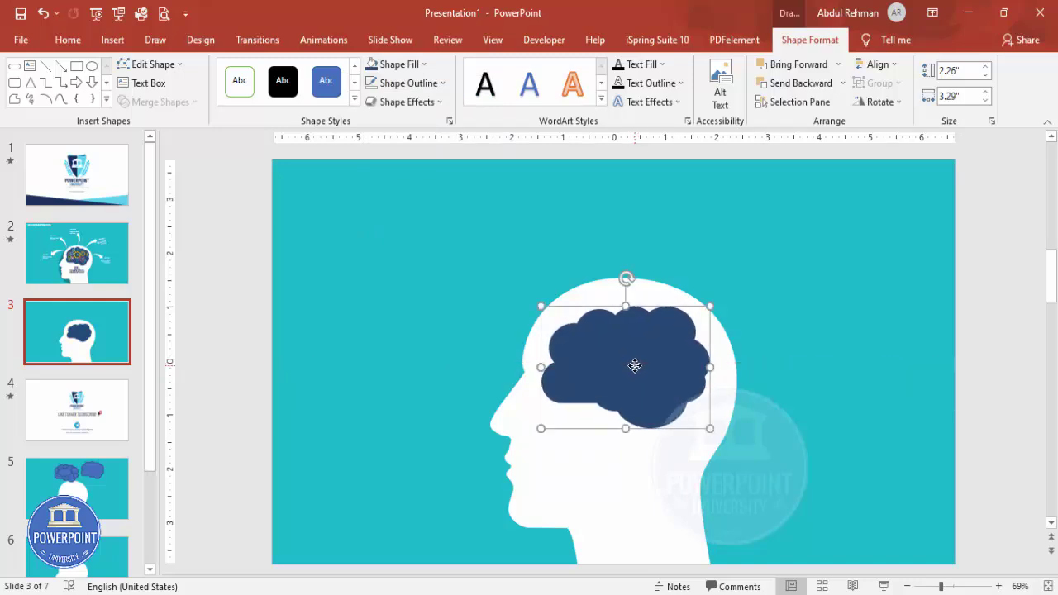
{"action": "left_click", "coordinate": [789, 372]}
Add a new blank slide after slide 3 and delete its title and content placeholders
{"action": "right_click", "coordinate": [113, 380]}
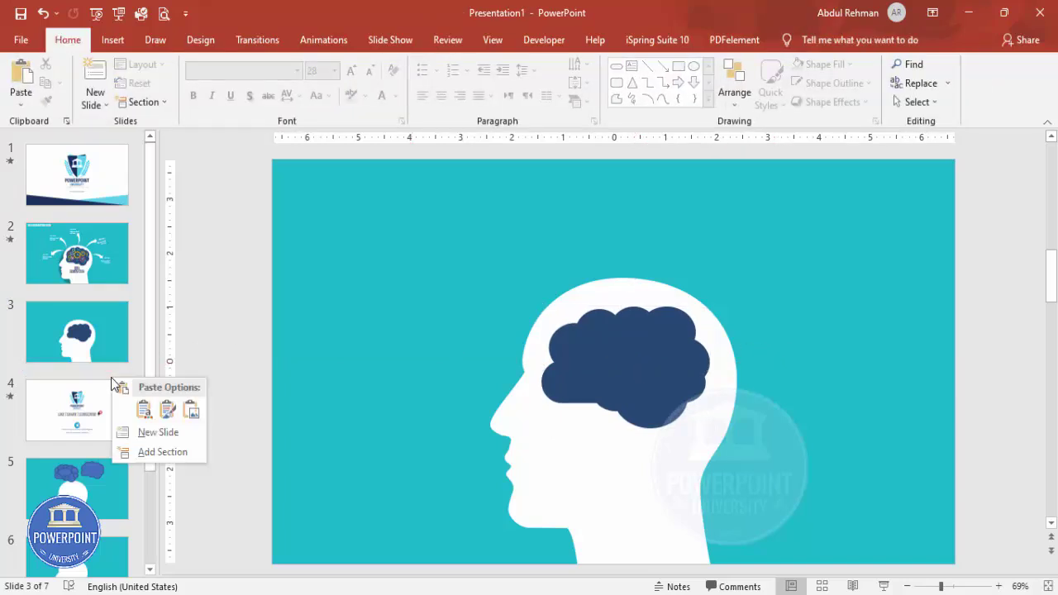
{"action": "left_click", "coordinate": [147, 431]}
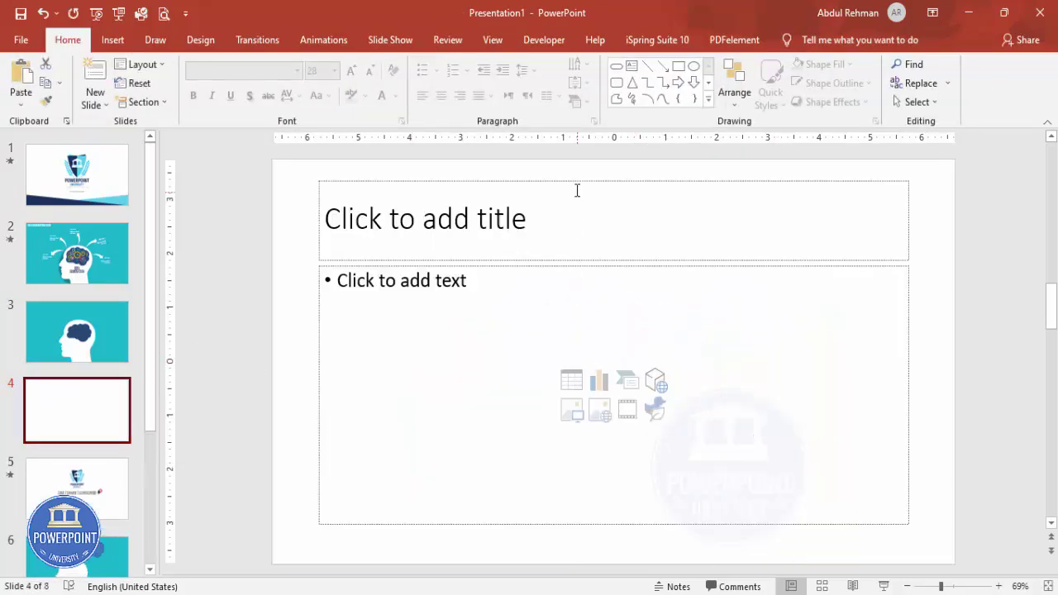
{"action": "left_click", "coordinate": [577, 190]}
{"action": "left_click", "coordinate": [575, 181]}
{"action": "key", "text": "Delete"}
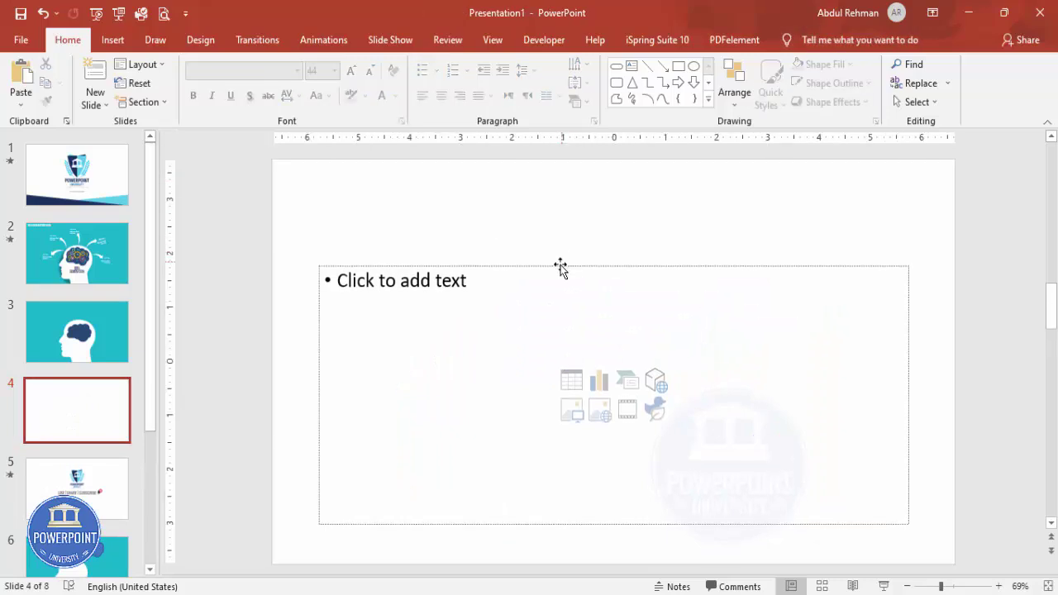
{"action": "left_click", "coordinate": [559, 264]}
{"action": "key", "text": "Delete"}
Turn on the slide's centre guides and bring up the shapes gallery
{"action": "left_click", "coordinate": [493, 42]}
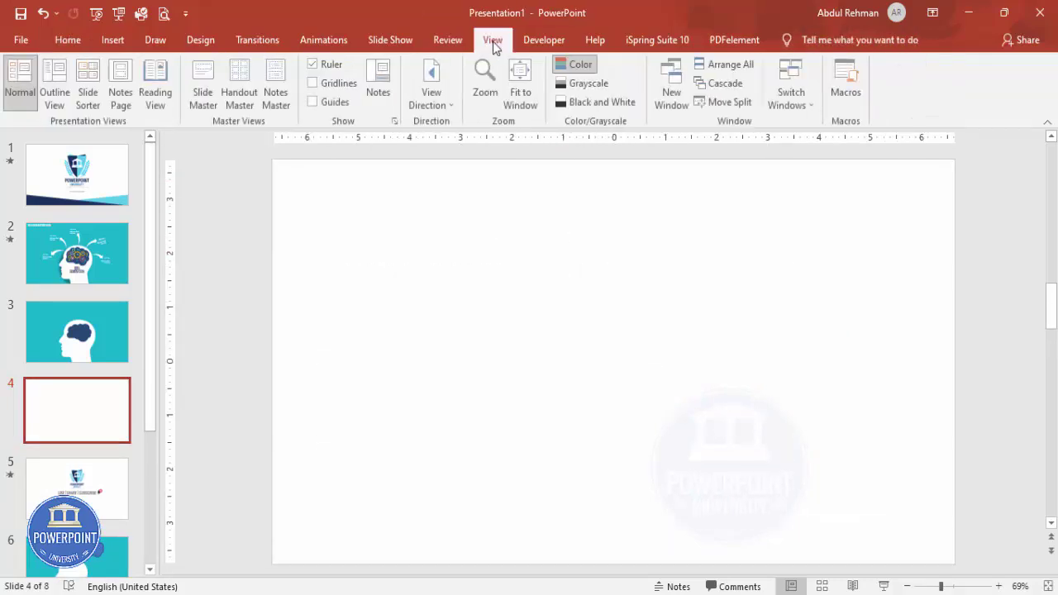
{"action": "left_click", "coordinate": [327, 103]}
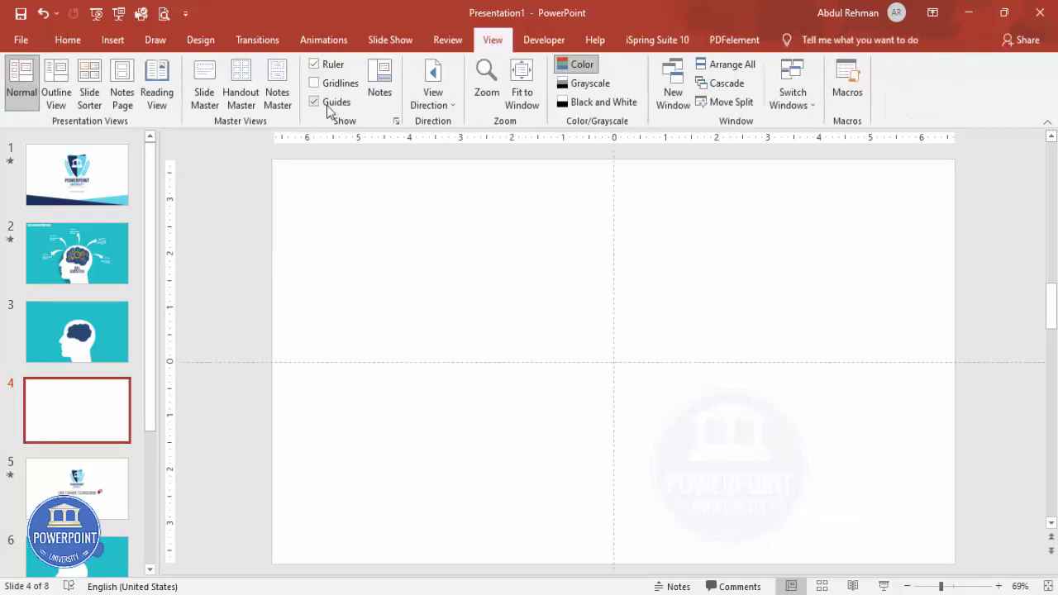
{"action": "left_click", "coordinate": [112, 39]}
{"action": "left_click", "coordinate": [248, 83]}
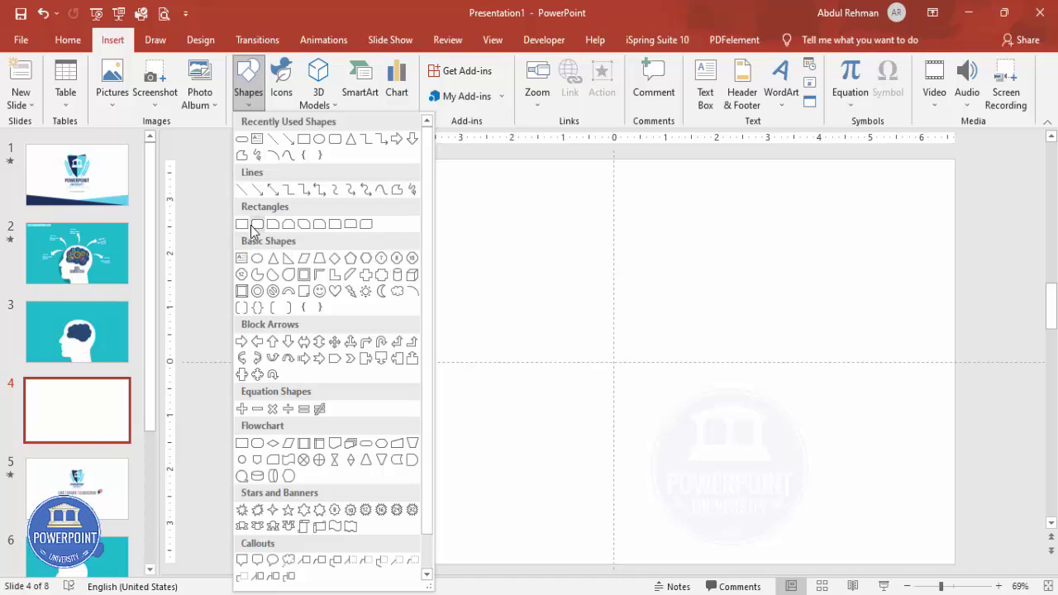
Draw a tall 2.79 x 0.36 inch rounded terminator bar centred on the slide
{"action": "left_click", "coordinate": [366, 447]}
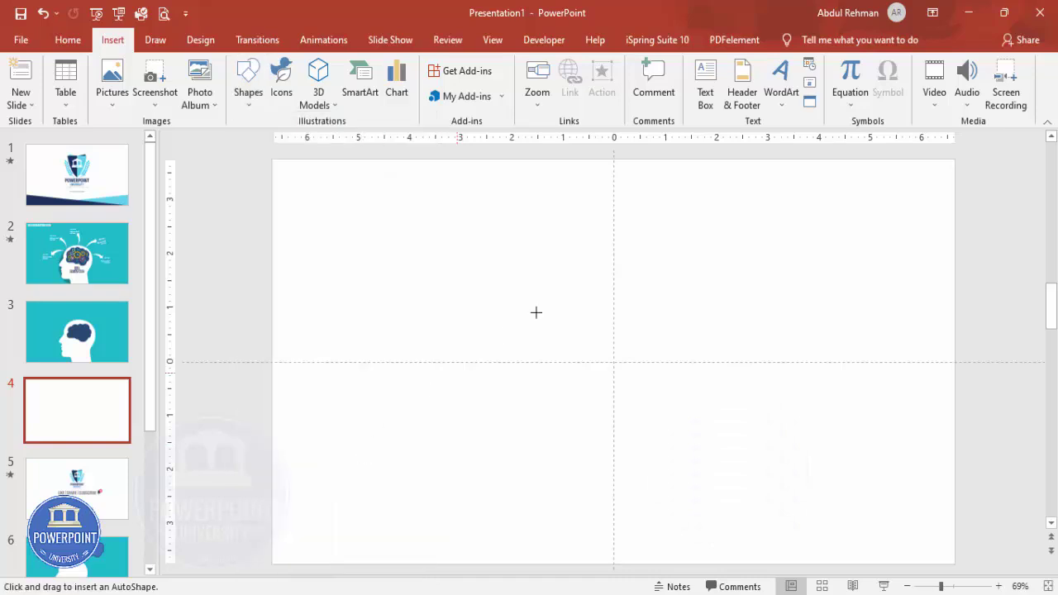
{"action": "left_click_drag", "start_coordinate": [602, 327], "coordinate": [613, 433]}
{"action": "left_click", "coordinate": [891, 68]}
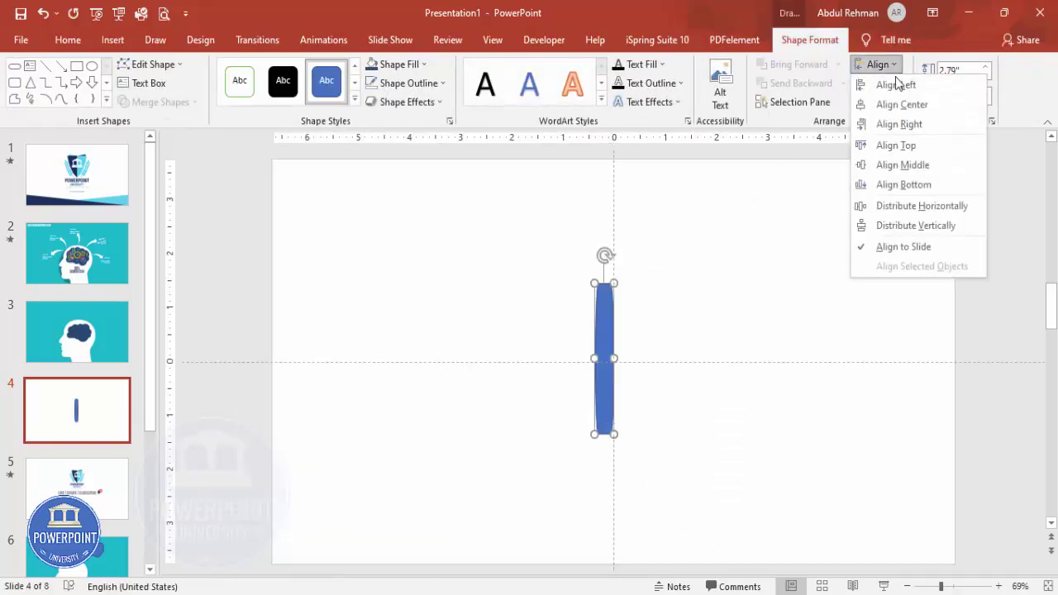
{"action": "left_click", "coordinate": [901, 104]}
{"action": "left_click", "coordinate": [883, 70]}
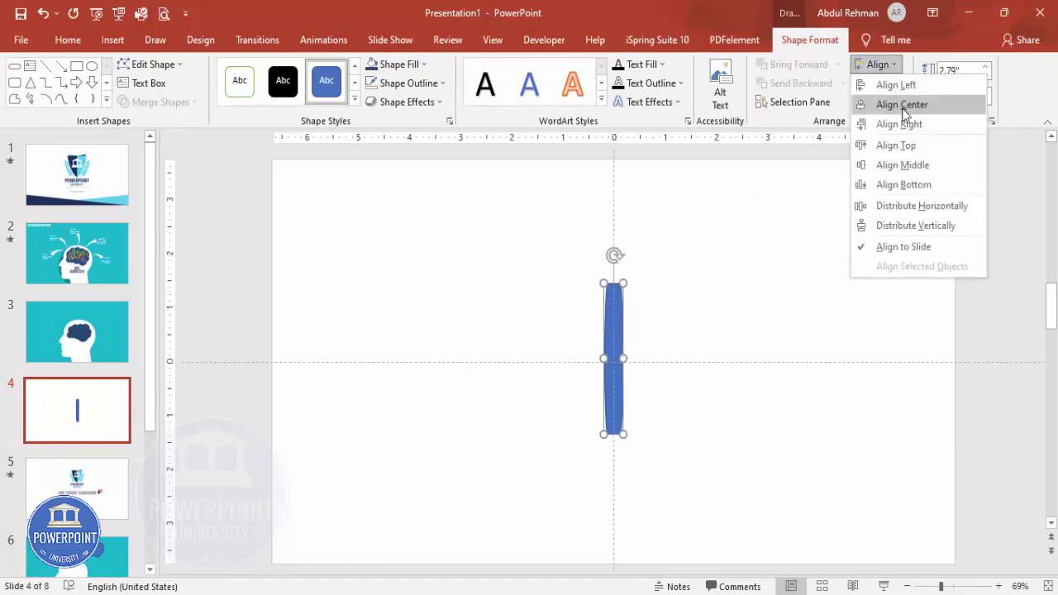
{"action": "left_click", "coordinate": [913, 164]}
Duplicate the bar and centre the copy exactly over the original
{"action": "key", "text": "ctrl+d"}
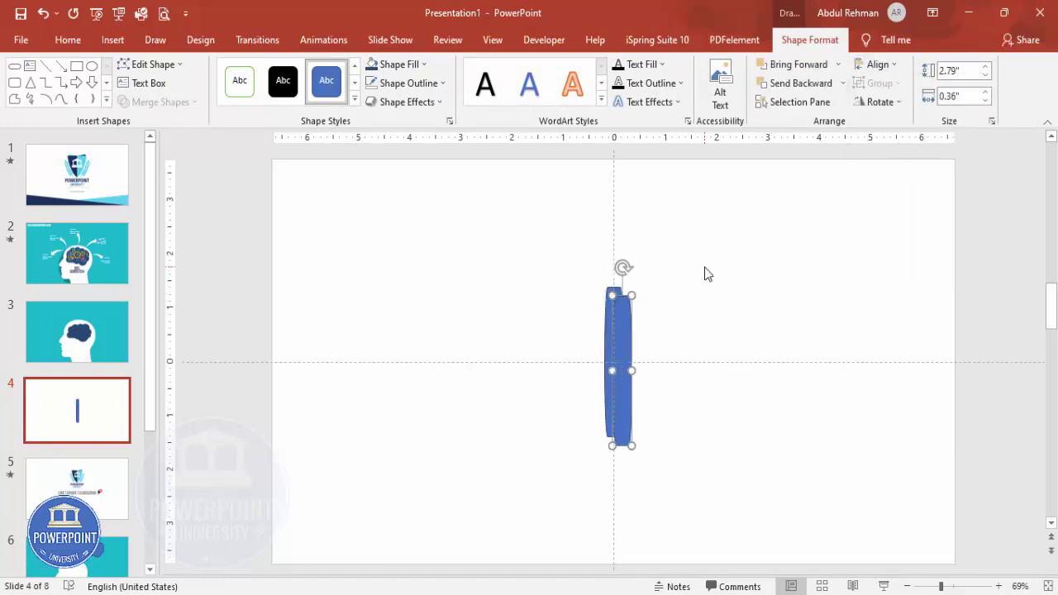
{"action": "left_click", "coordinate": [878, 65]}
{"action": "left_click", "coordinate": [900, 106]}
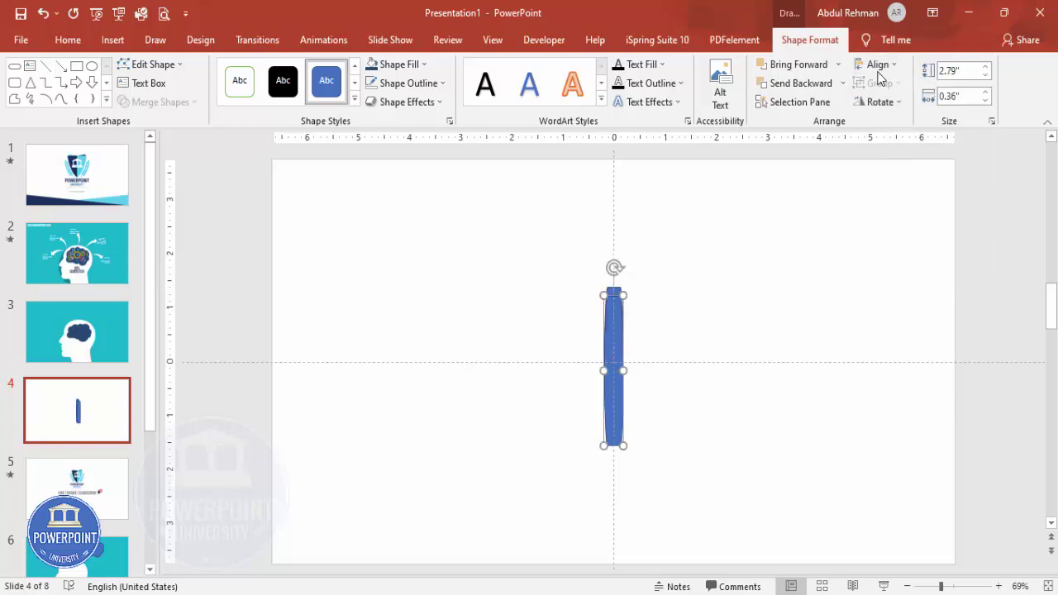
{"action": "left_click", "coordinate": [876, 66]}
{"action": "left_click", "coordinate": [926, 166]}
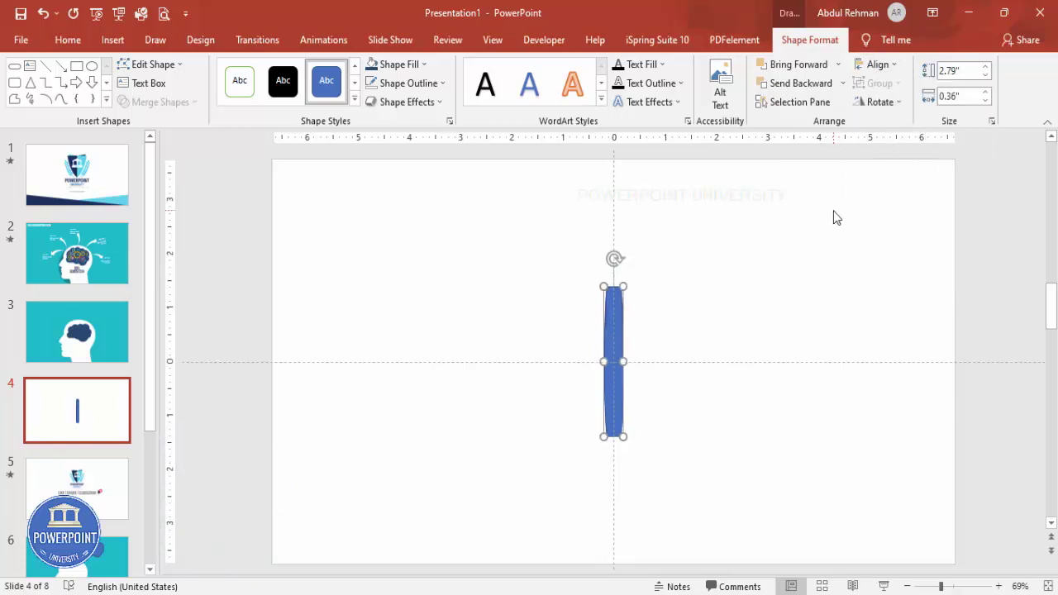
Rotate the bar copy 15° clockwise and duplicate it for the next spoke
{"action": "key", "text": "alt+Right"}
{"action": "key", "text": "alt+Right"}
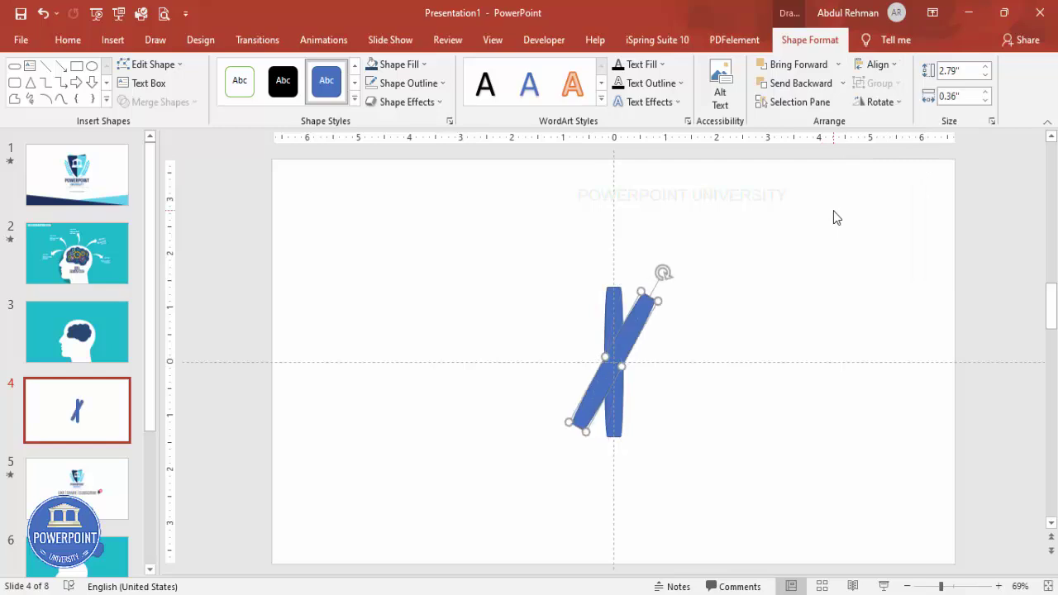
{"action": "key", "text": "alt+Left"}
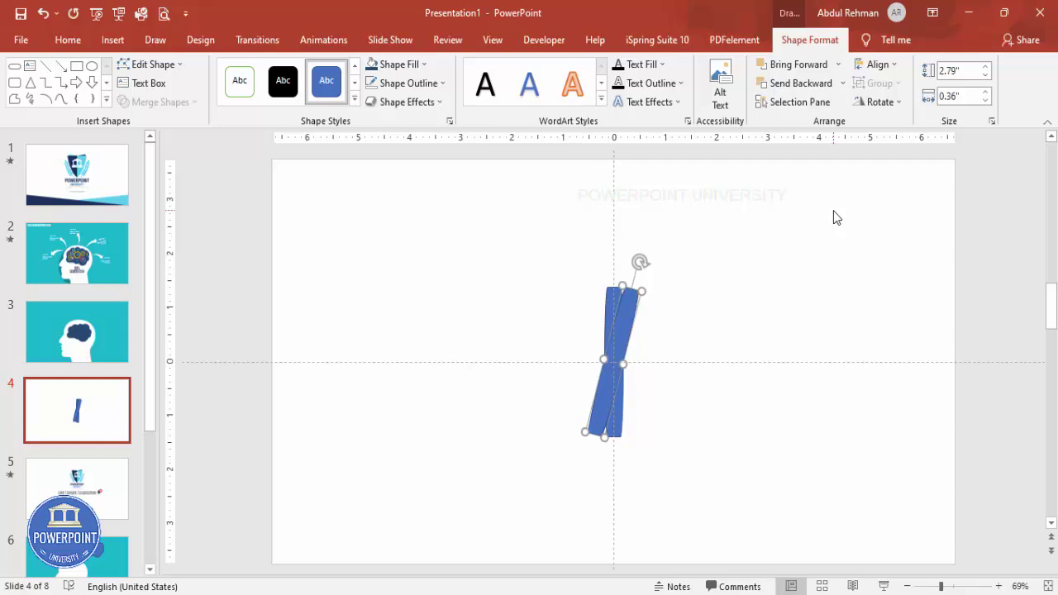
{"action": "key", "text": "alt+Right"}
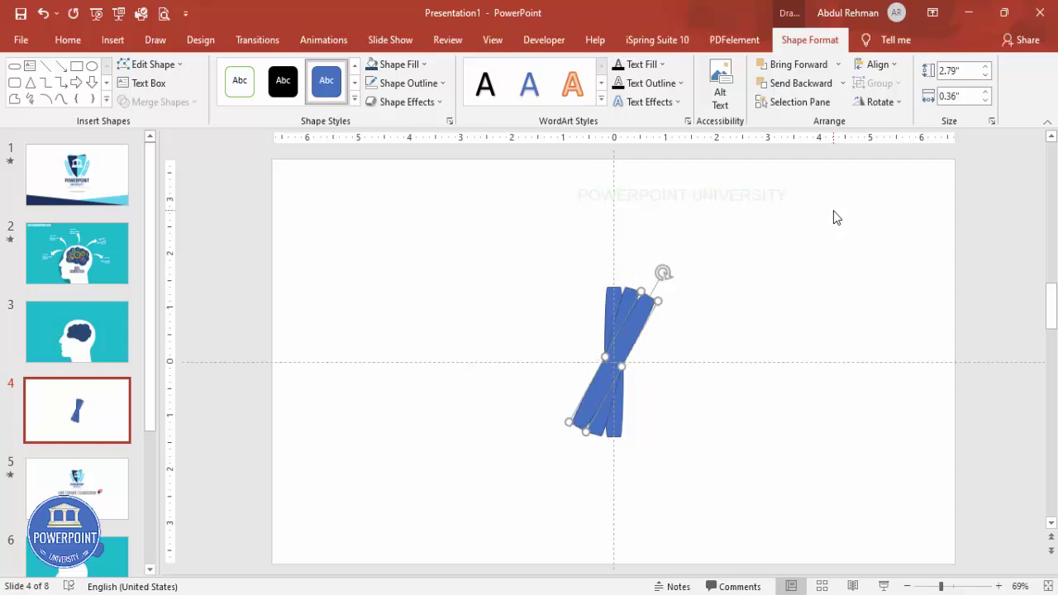
{"action": "key", "text": "ctrl+d"}
{"action": "key", "text": "alt+Right"}
{"action": "key", "text": "alt"}
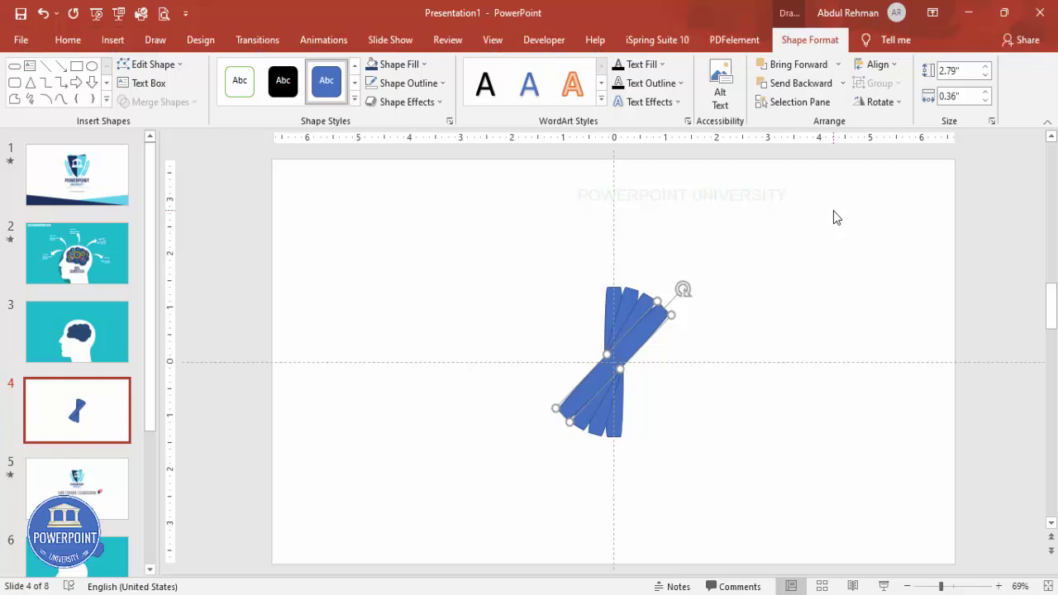
Keep duplicating and rotating bars in 15° steps until they form a full circle
{"action": "key", "text": "ctrl+d"}
{"action": "key", "text": "alt+Right"}
{"action": "key", "text": "ctrl+d"}
{"action": "key", "text": "alt+Right"}
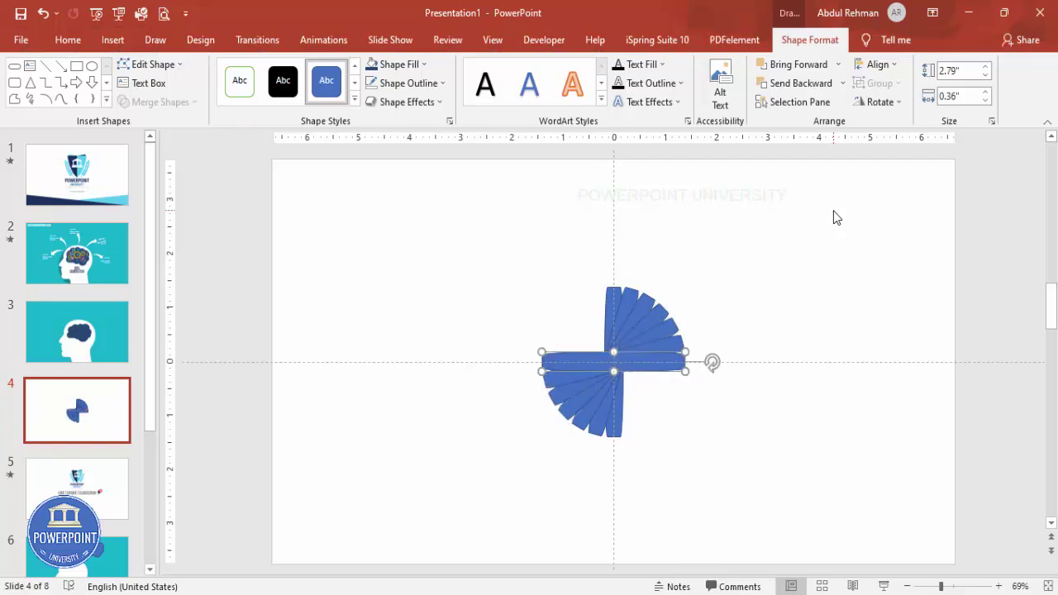
{"action": "key", "text": "alt+Right"}
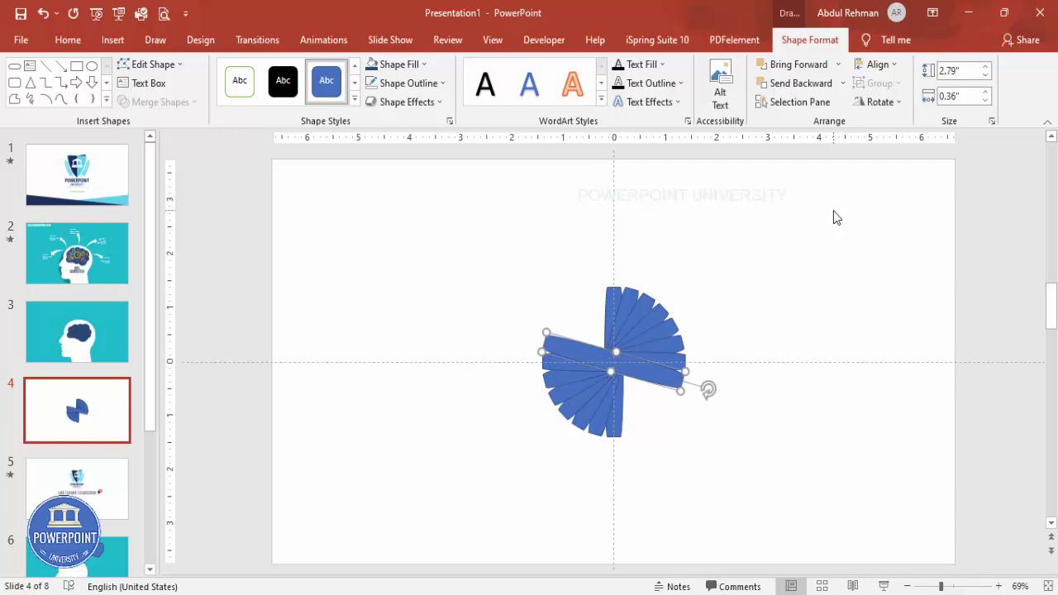
{"action": "key", "text": "alt+Right"}
{"action": "key", "text": "alt+Right"}
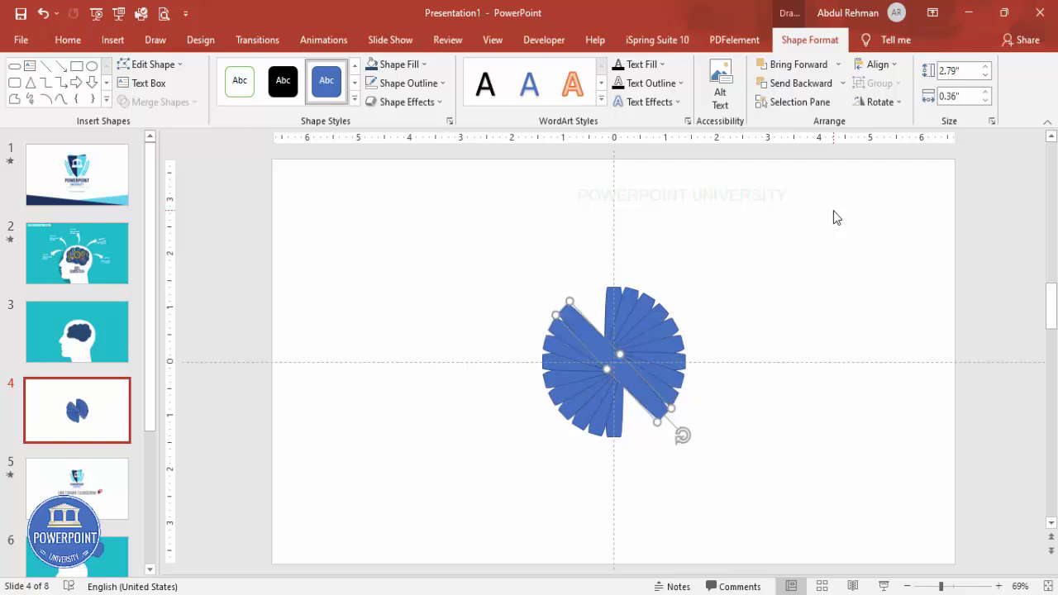
{"action": "key", "text": "alt+Right"}
{"action": "key", "text": "alt+Right"}
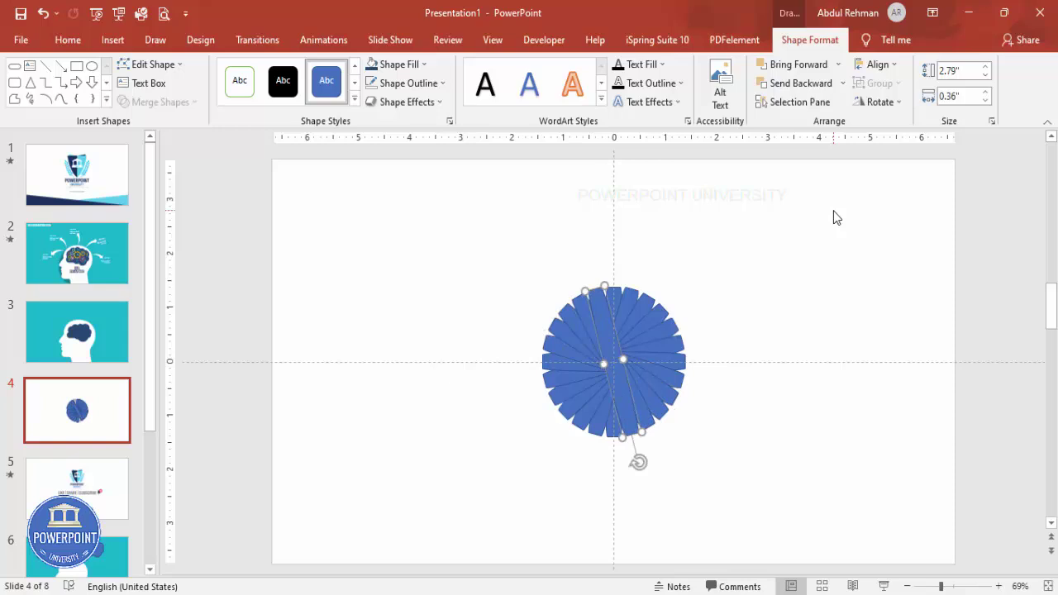
{"action": "left_click", "coordinate": [696, 325]}
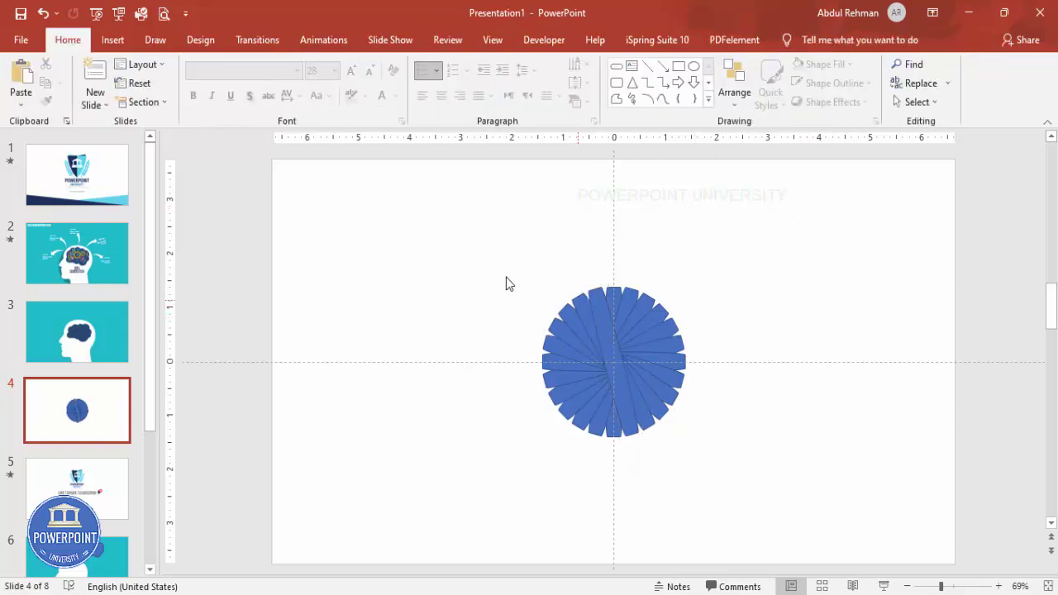
Union all twelve bars into a single gear shape
{"action": "left_click_drag", "start_coordinate": [480, 251], "coordinate": [748, 486]}
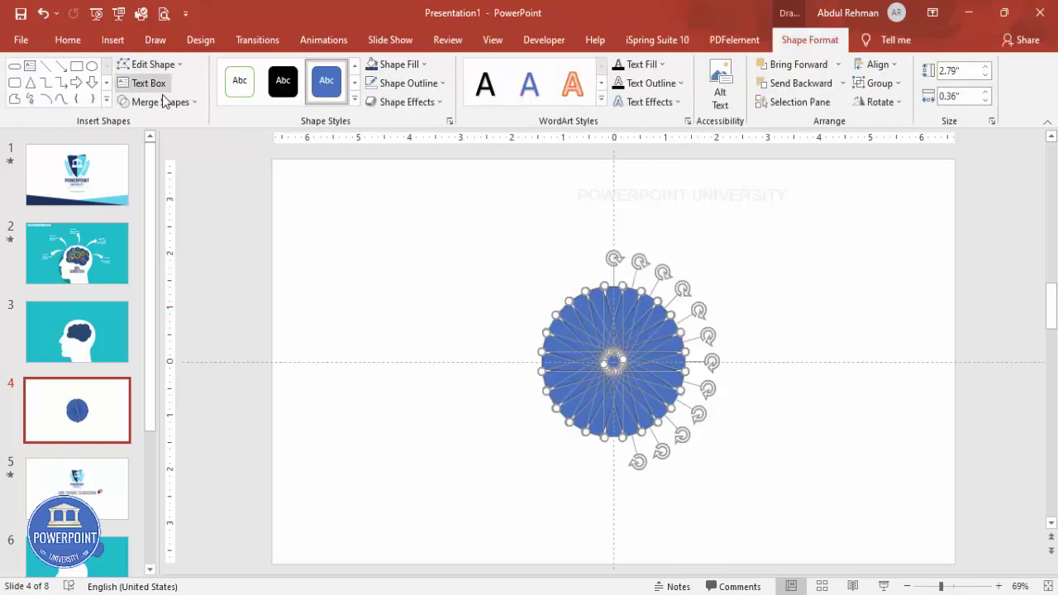
{"action": "left_click", "coordinate": [161, 103]}
{"action": "left_click", "coordinate": [153, 123]}
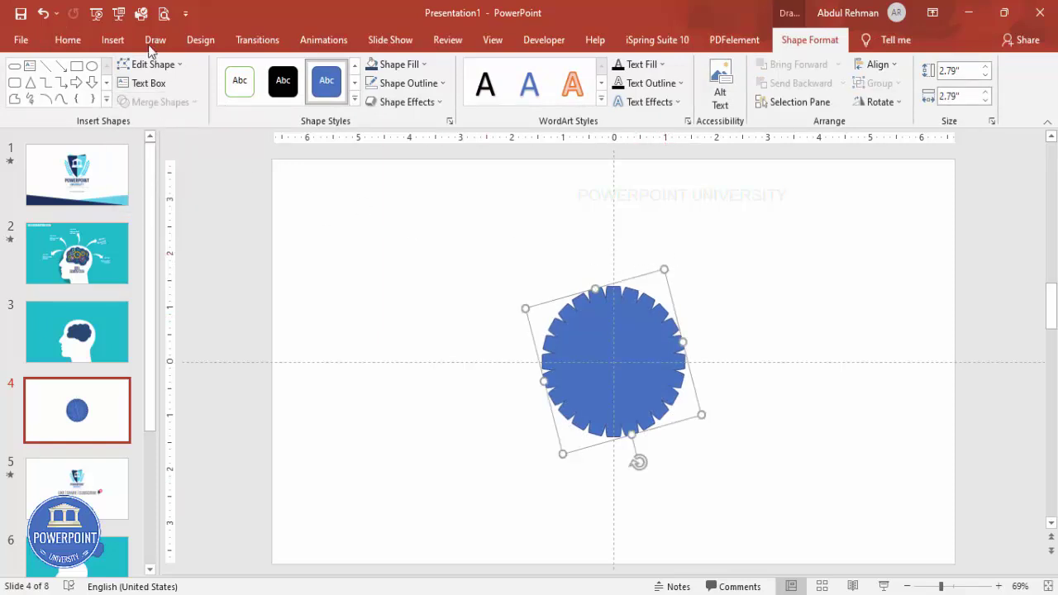
Draw a 2-inch oval circle over the gear
{"action": "left_click", "coordinate": [112, 39]}
{"action": "left_click", "coordinate": [248, 83]}
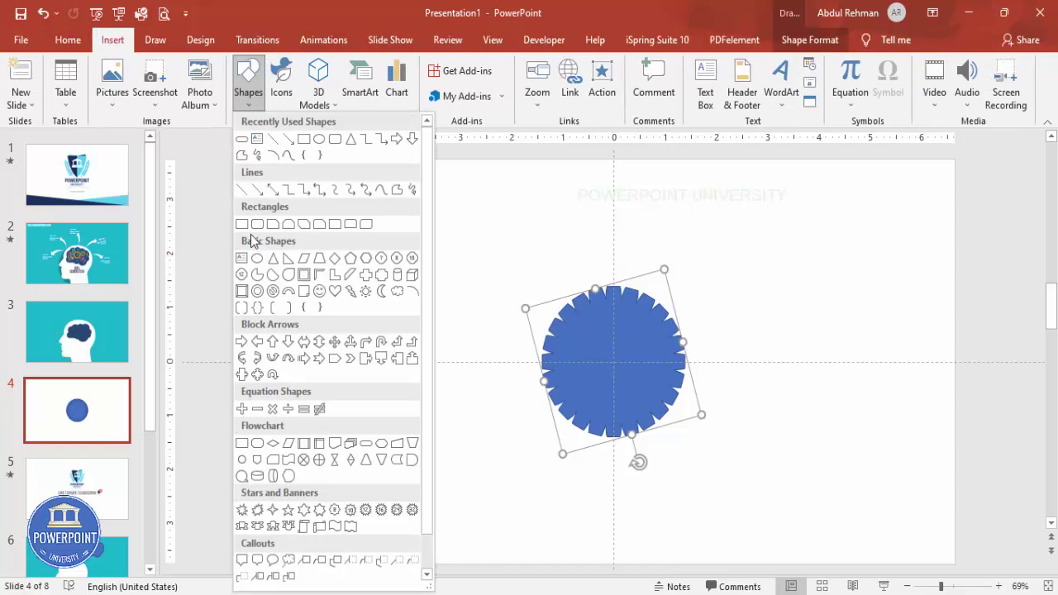
{"action": "left_click", "coordinate": [257, 260]}
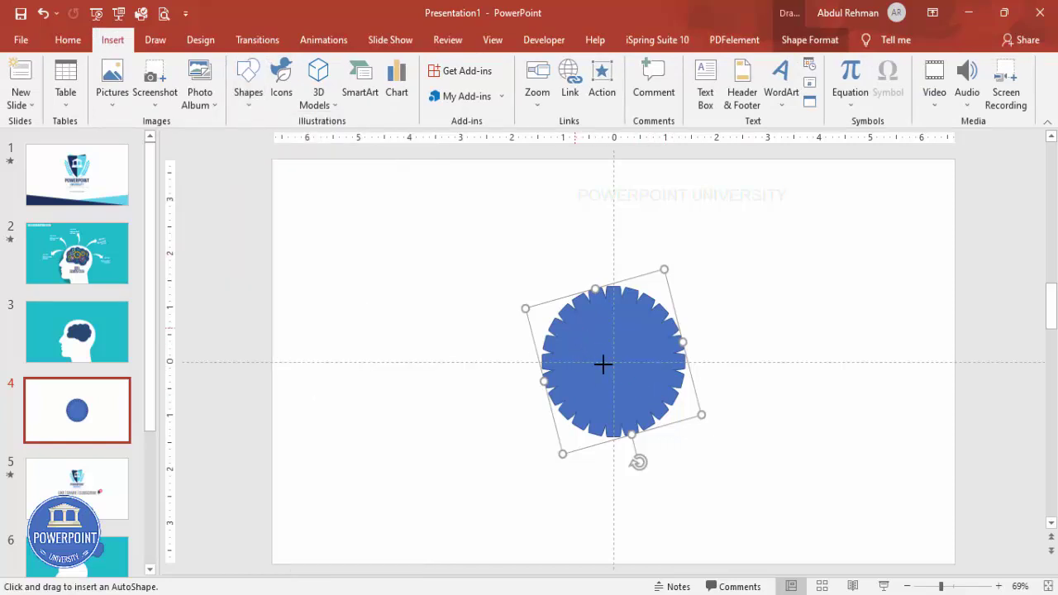
{"action": "left_click_drag", "start_coordinate": [562, 310], "coordinate": [664, 412]}
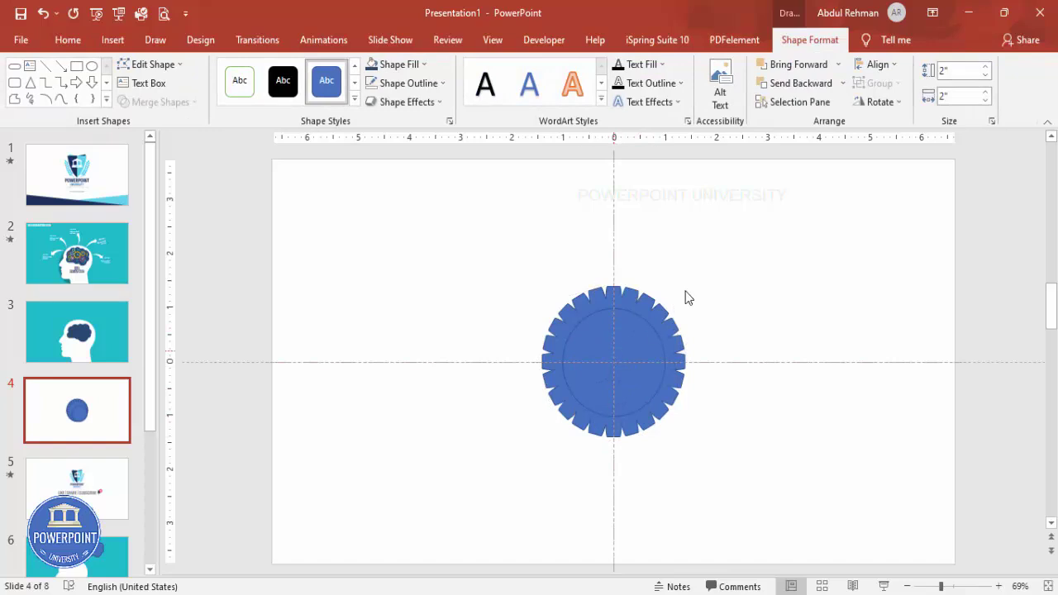
Centre the circle horizontally and vertically on the slide, then select it with the gear
{"action": "left_click", "coordinate": [876, 64]}
{"action": "left_click", "coordinate": [877, 66]}
{"action": "left_click", "coordinate": [877, 66]}
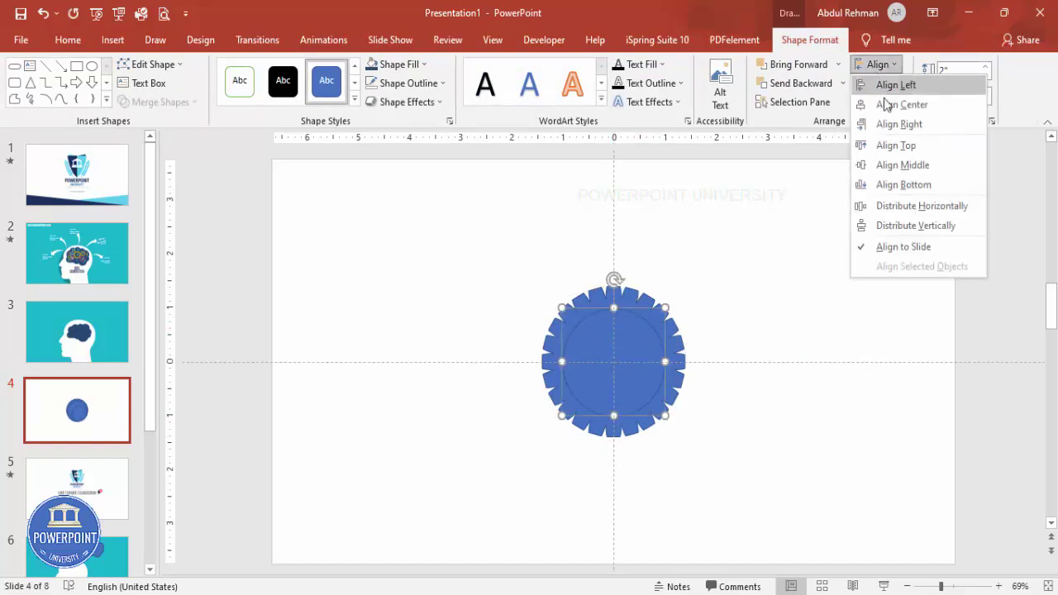
{"action": "left_click", "coordinate": [903, 164]}
{"action": "left_click", "coordinate": [624, 329]}
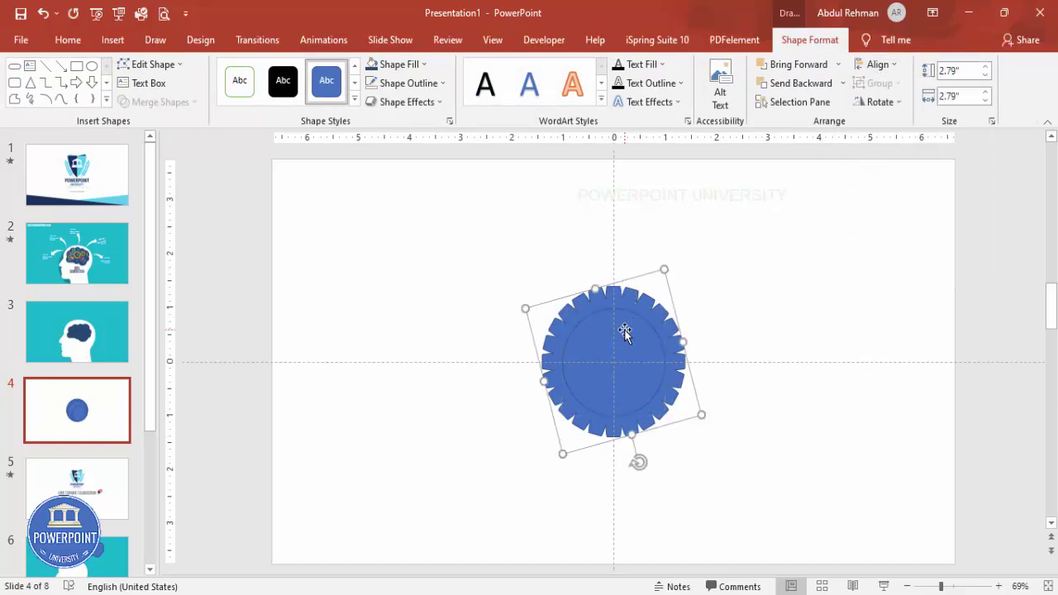
{"action": "left_click", "coordinate": [624, 329], "text": "shift"}
{"action": "left_click", "coordinate": [161, 102]}
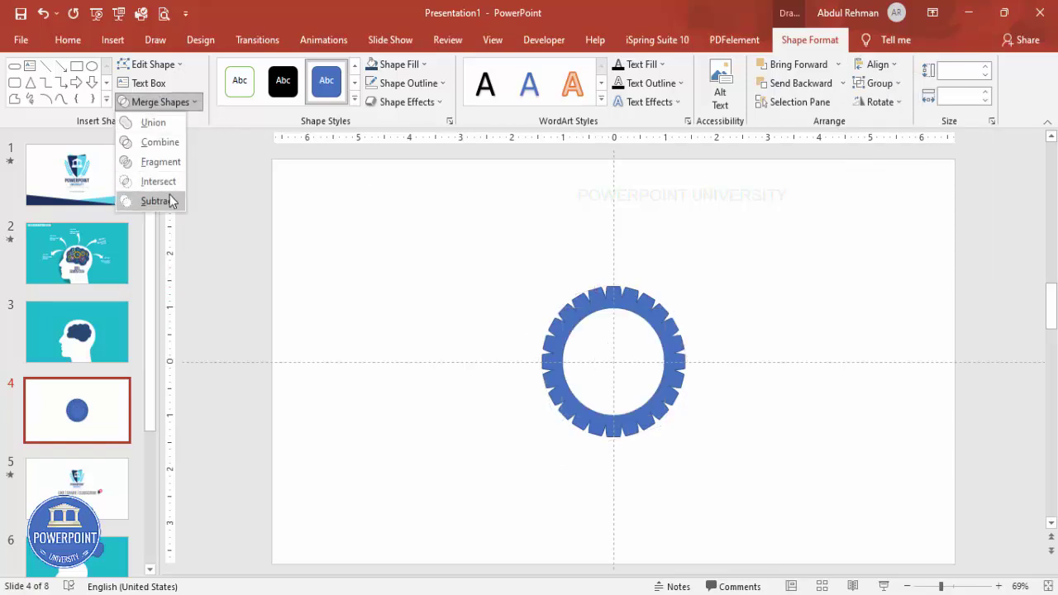
Subtract the circle from the gear and set the ring to No Outline
{"action": "left_click", "coordinate": [169, 199]}
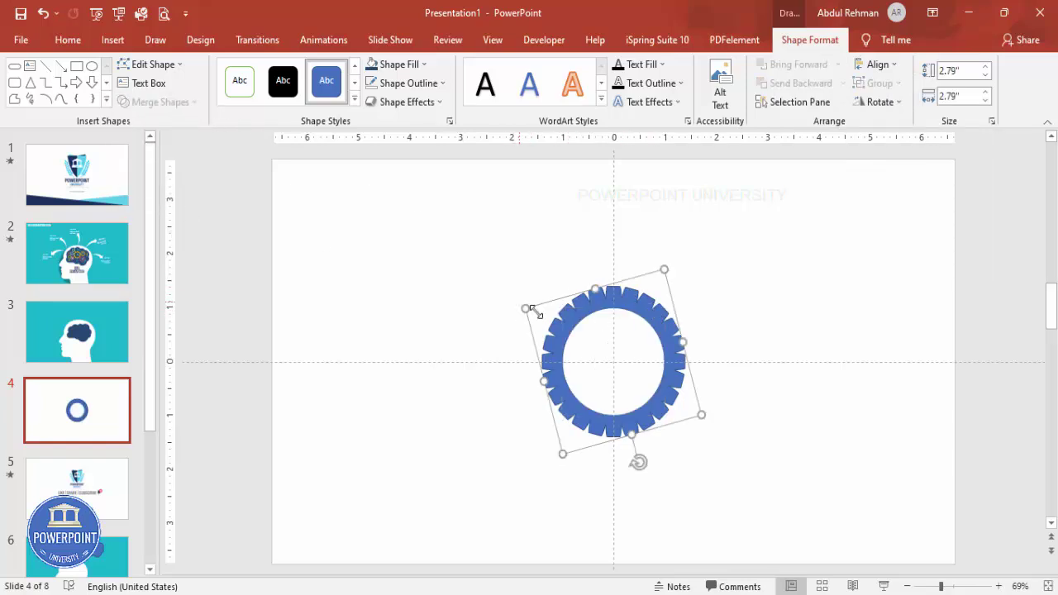
{"action": "left_click", "coordinate": [421, 82]}
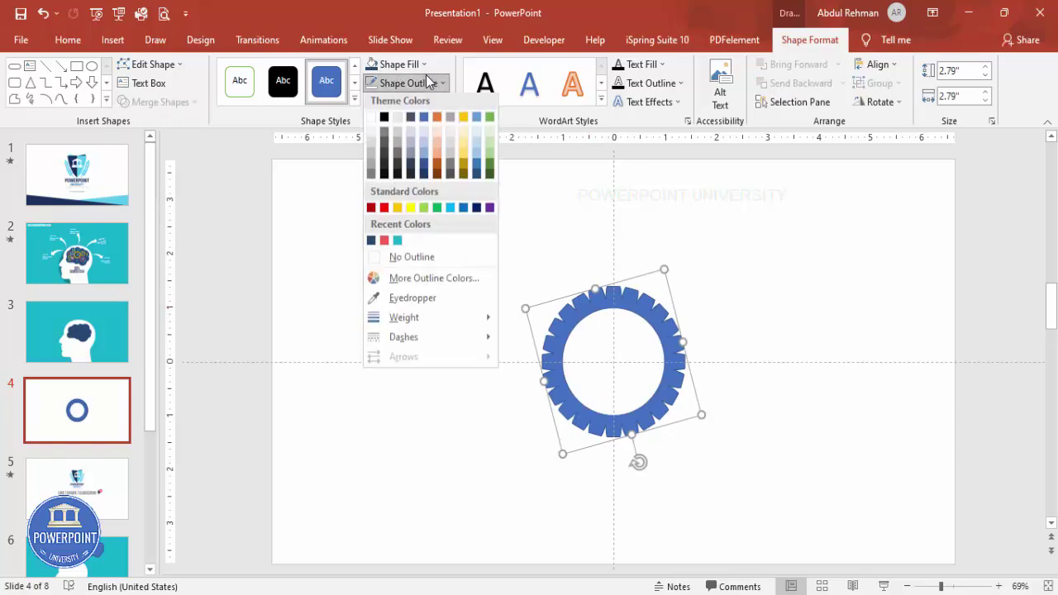
{"action": "left_click", "coordinate": [411, 262]}
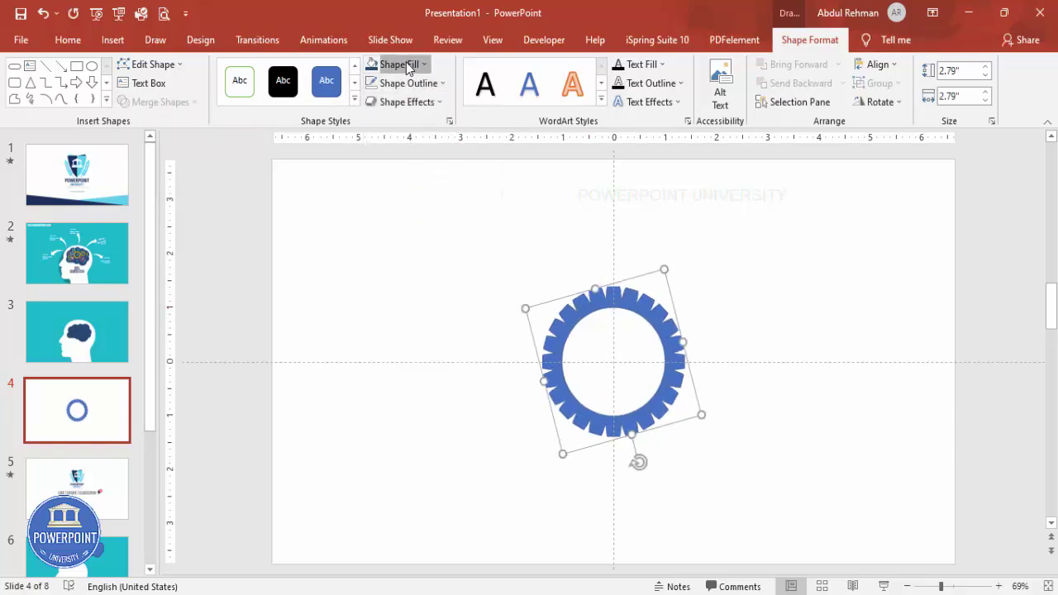